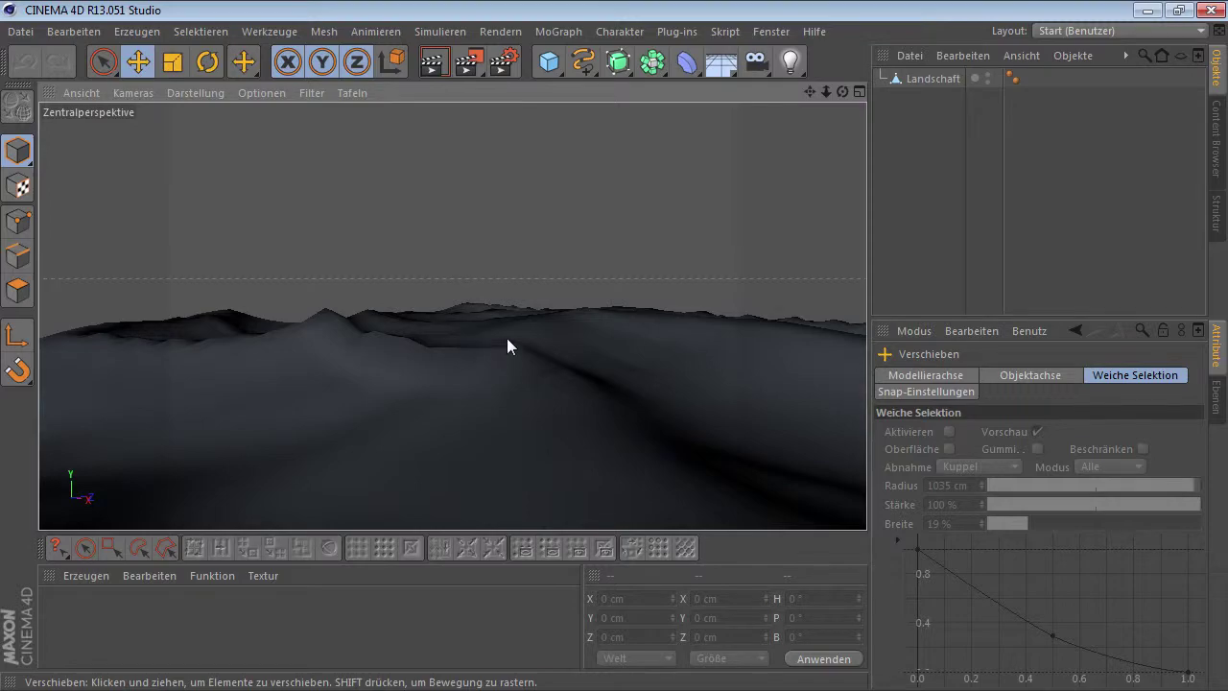
- Push the middle of the Landschaft terrain into broad rolling hills and dips
left_click_drag(507, 337, 487, 373)
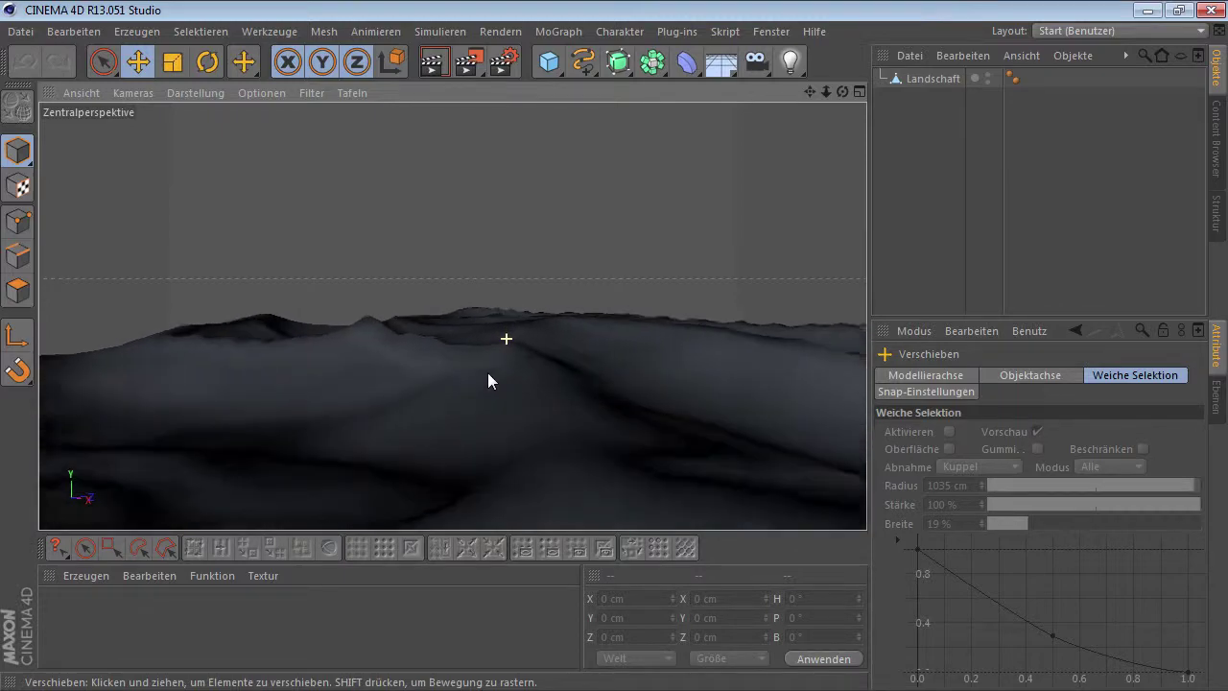
left_click_drag(488, 380, 486, 347)
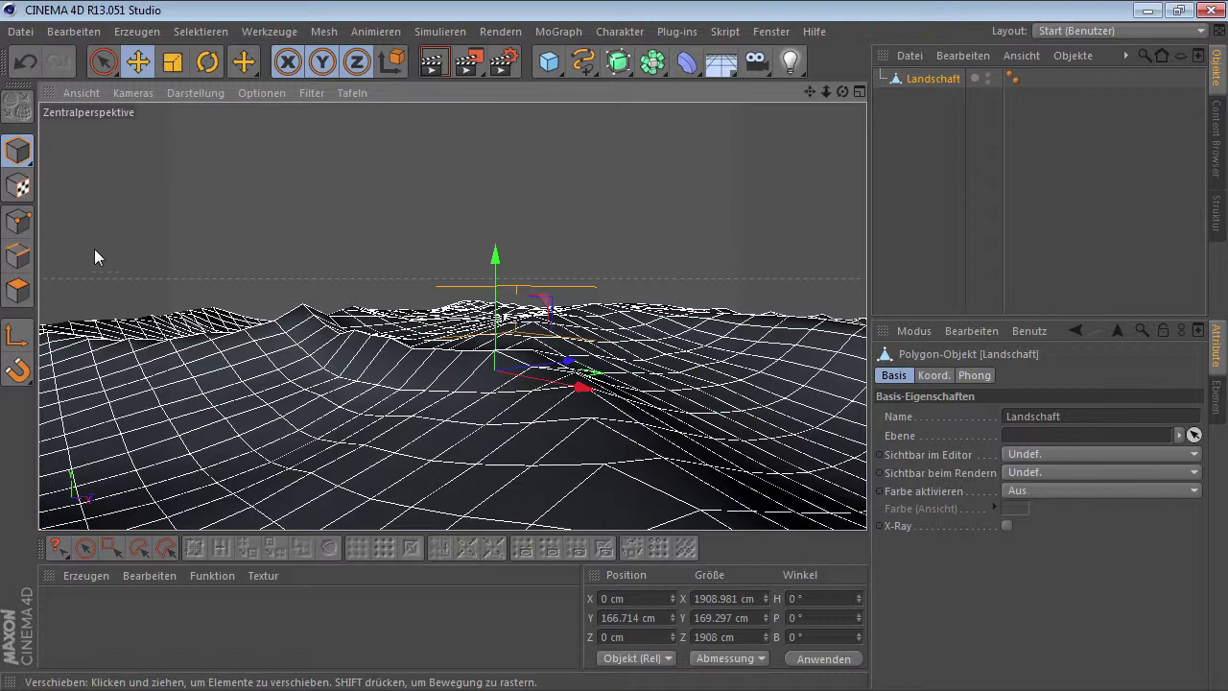
- In Points mode, raise a single terrain point into a sharp peak
left_click(17, 222)
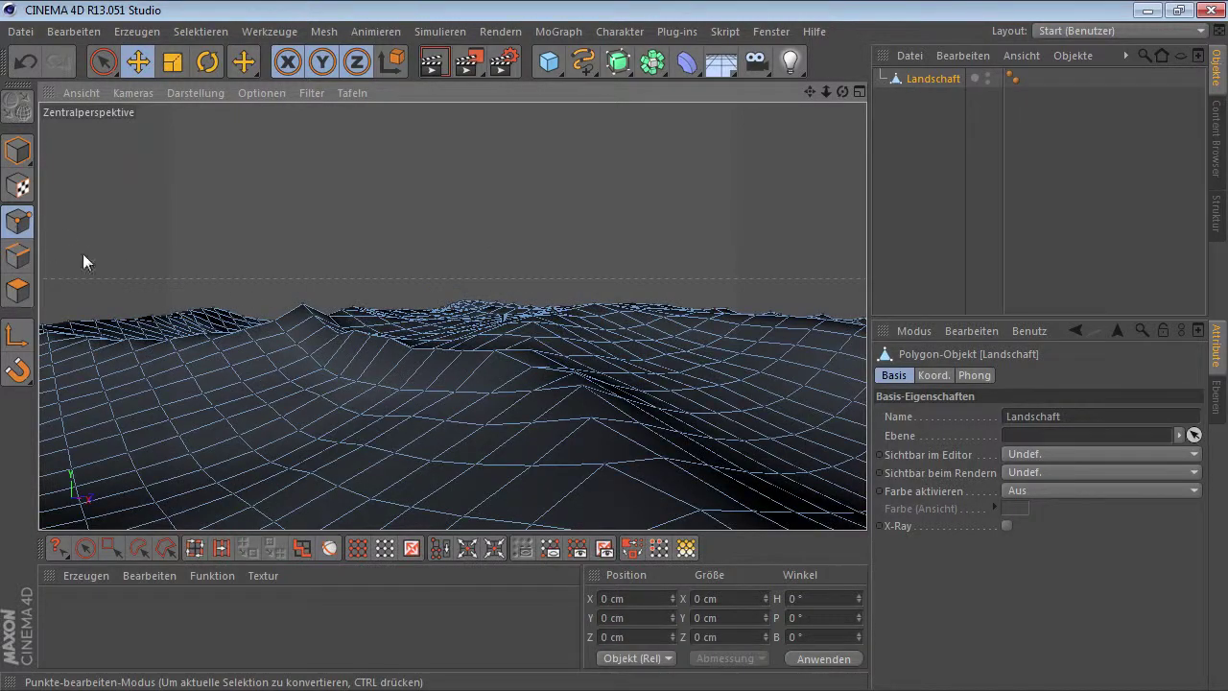
left_click(322, 372)
left_click_drag(321, 329, 324, 305)
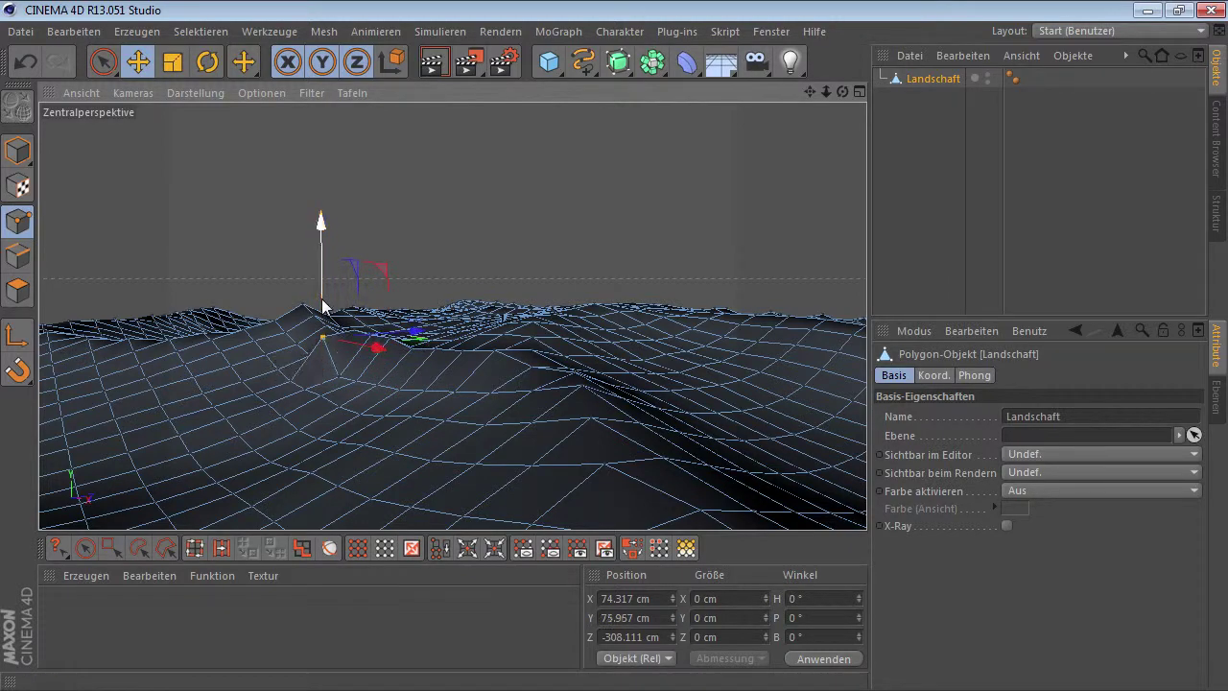
- Live-select a row of points beside the peak and lift them into a short ridge
left_click(103, 62)
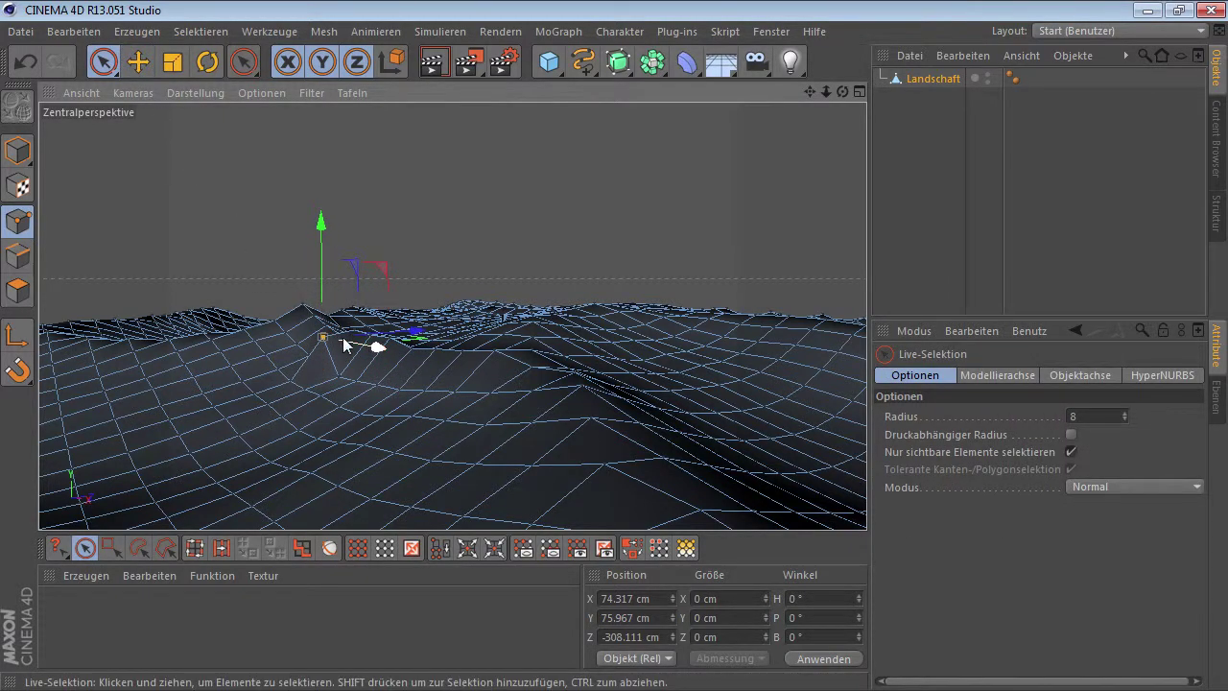
left_click_drag(379, 394, 379, 391)
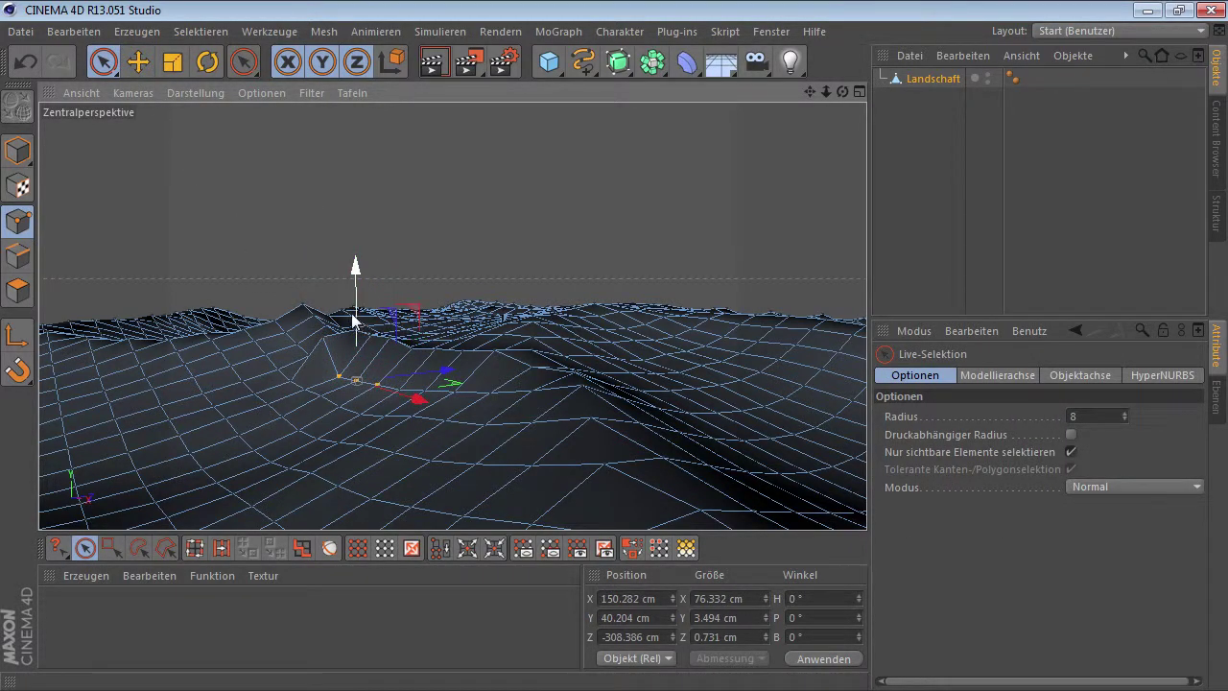
left_click_drag(351, 315, 351, 274)
left_click(437, 255)
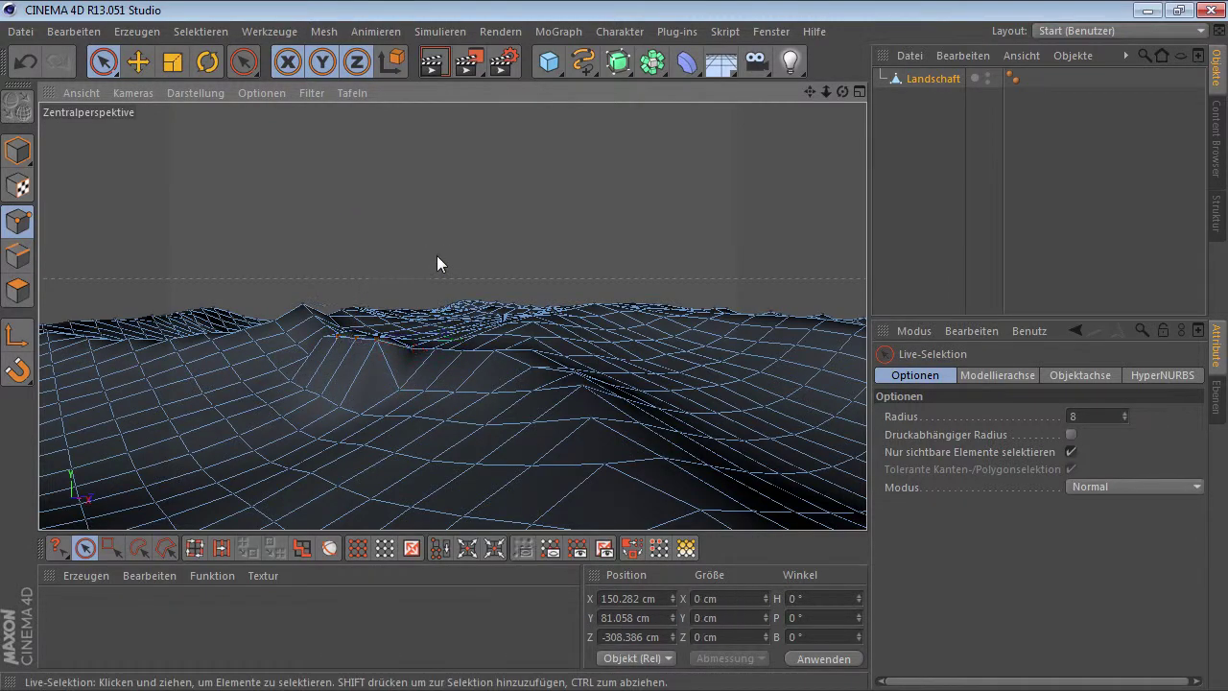
left_click_drag(492, 338, 464, 372, "alt")
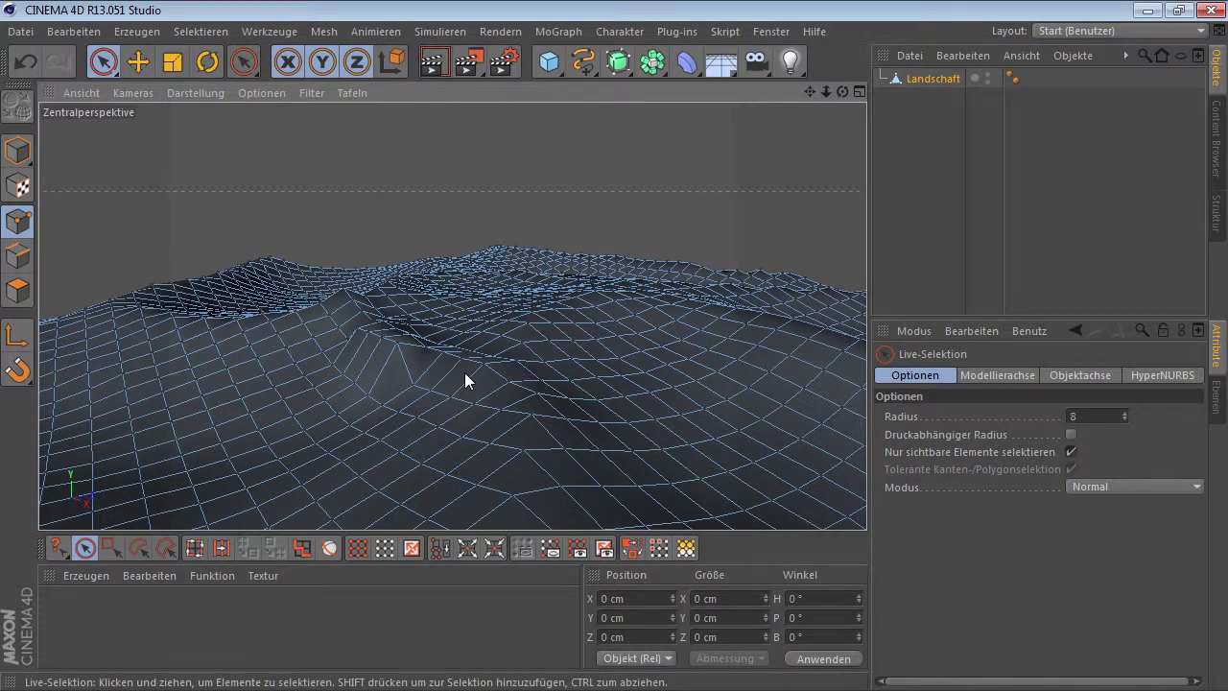
- With the Pinsel brush in Schmieren mode, smear the central ridge into a curved valley and set Radius to 83 cm
right_click(465, 380)
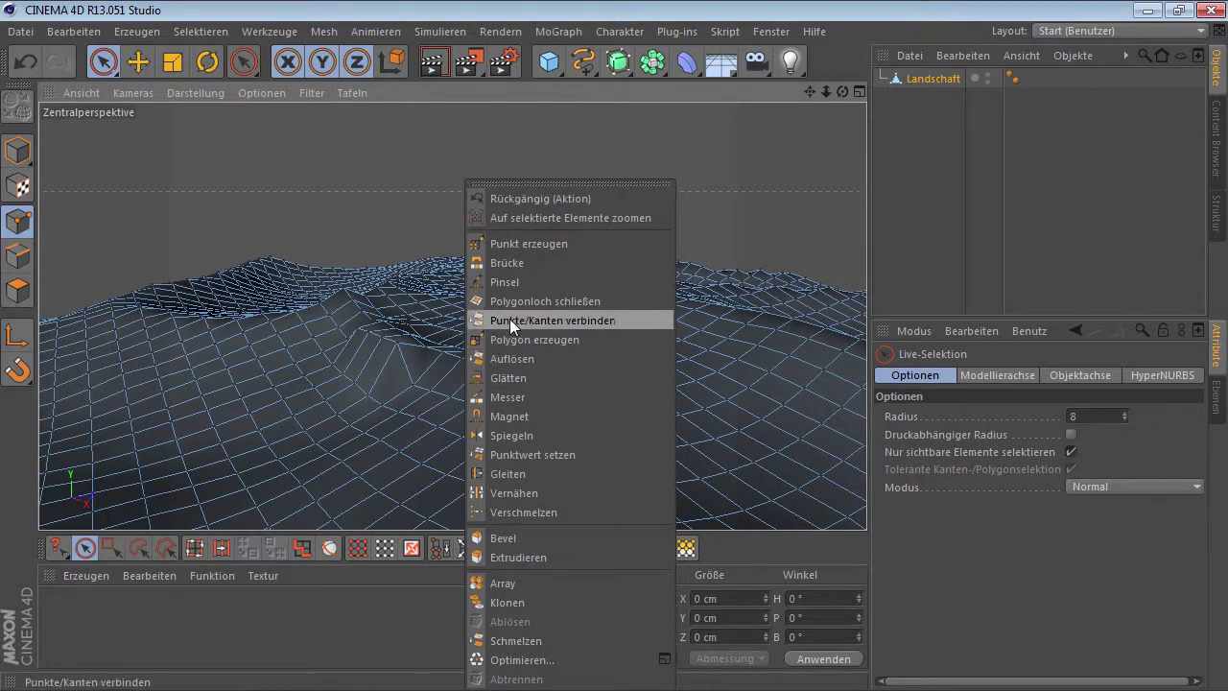
left_click(501, 282)
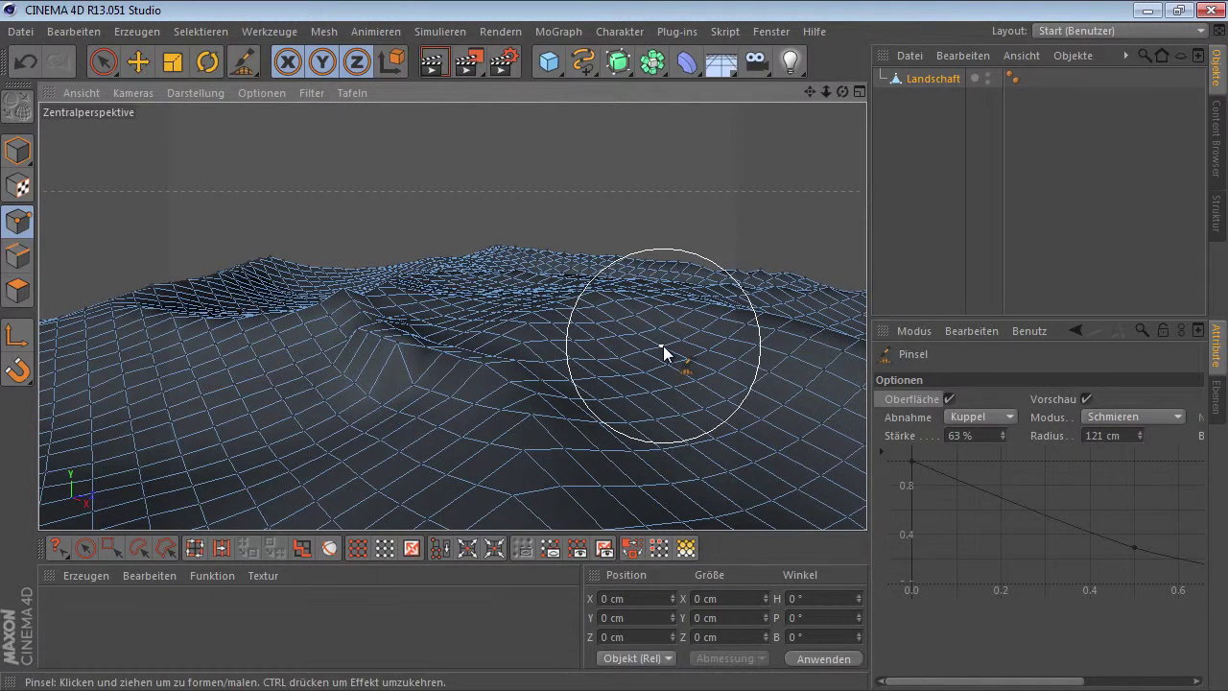
mouse_move(667, 379)
left_mouse_down()
mouse_move(683, 341)
mouse_move(620, 384)
mouse_move(566, 391)
mouse_move(629, 340)
mouse_move(625, 305)
mouse_move(595, 301)
mouse_move(499, 393)
mouse_move(488, 310)
mouse_move(399, 360)
mouse_move(402, 318)
left_mouse_up()
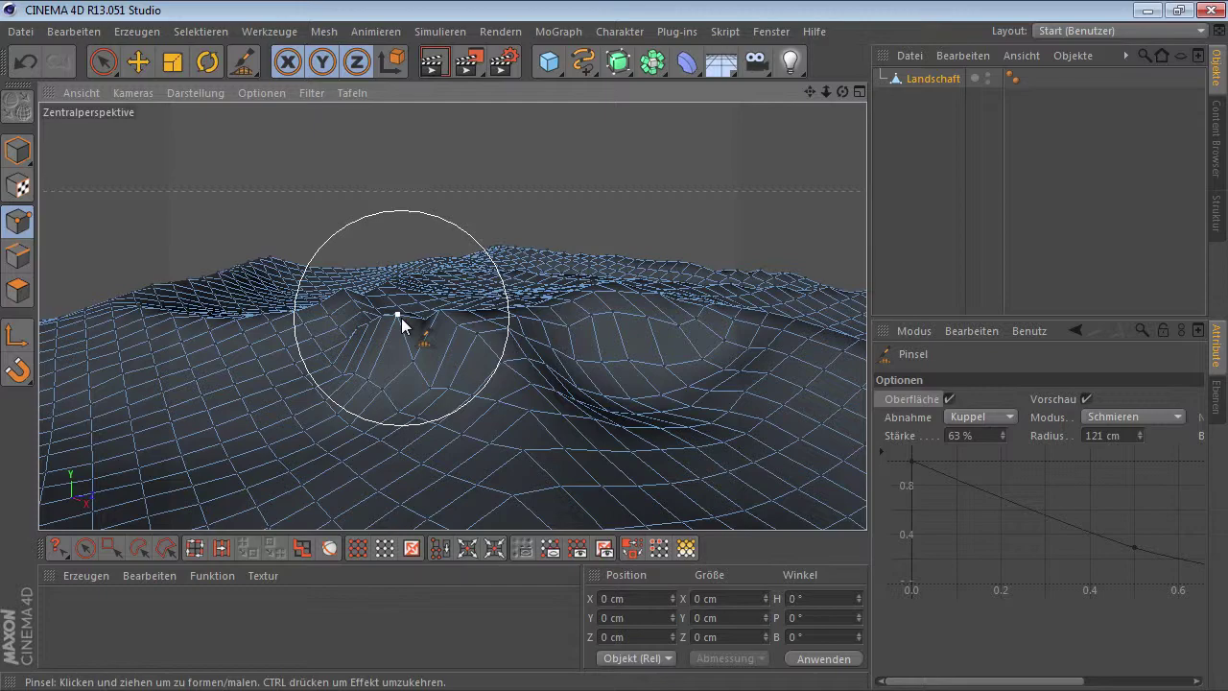
left_click_drag(401, 317, 548, 343)
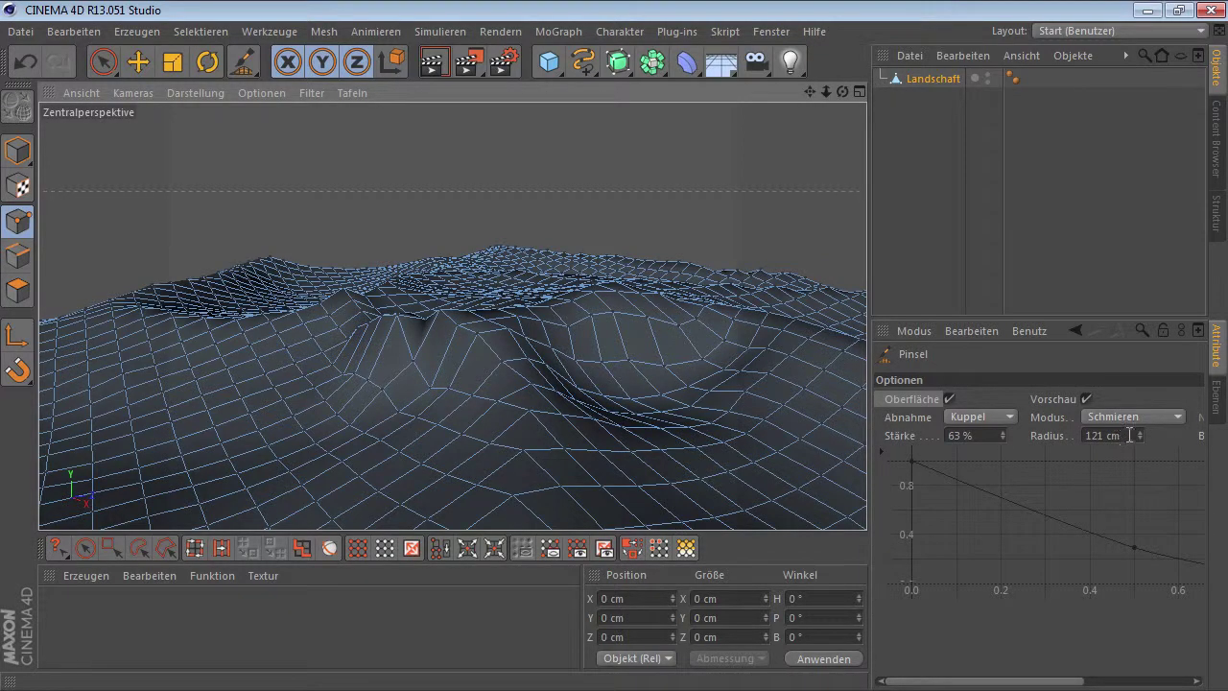
left_click_drag(1139, 435, 1113, 451)
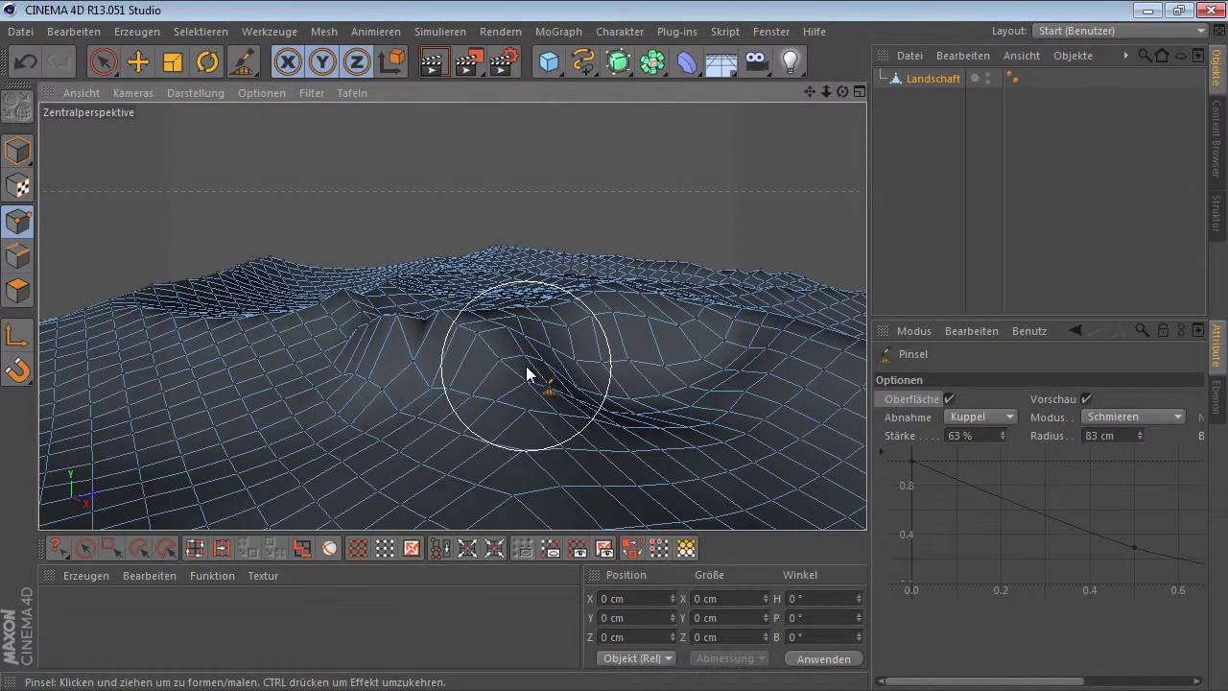
mouse_move(526, 367)
middle_mouse_down()
mouse_move(506, 366)
mouse_move(545, 367)
middle_mouse_up()
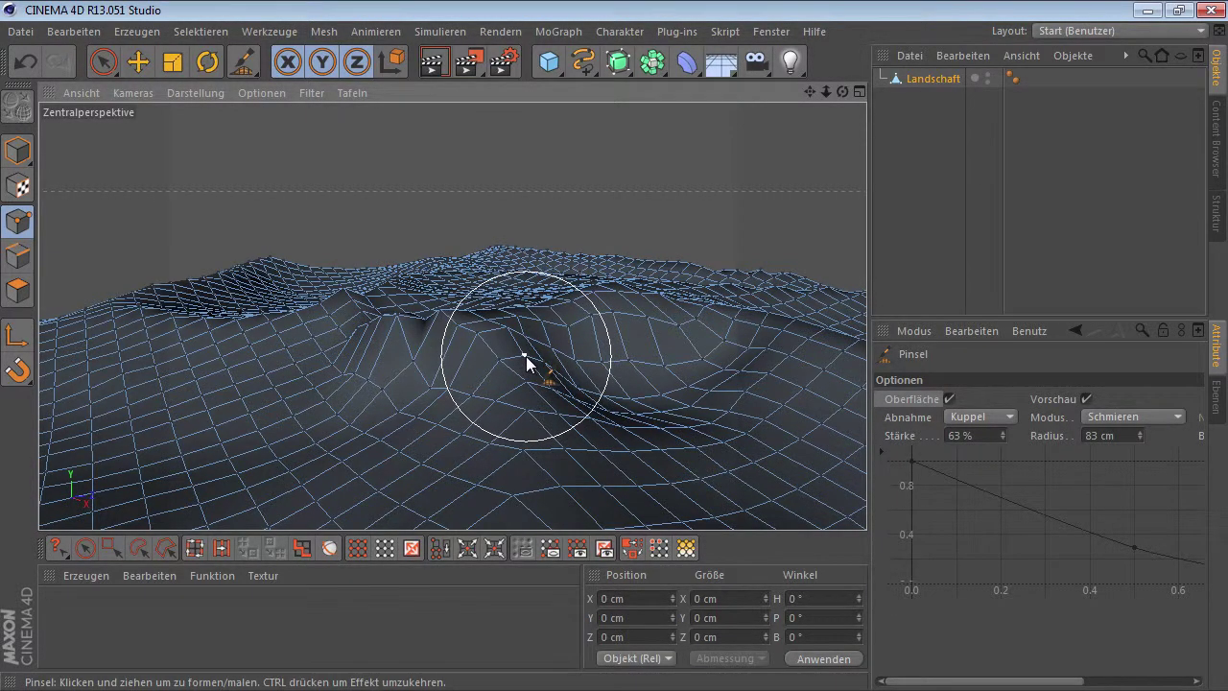
- Switch to Polygons mode and smear the fold in the lower-left terrain
left_click(21, 257)
left_click(20, 293)
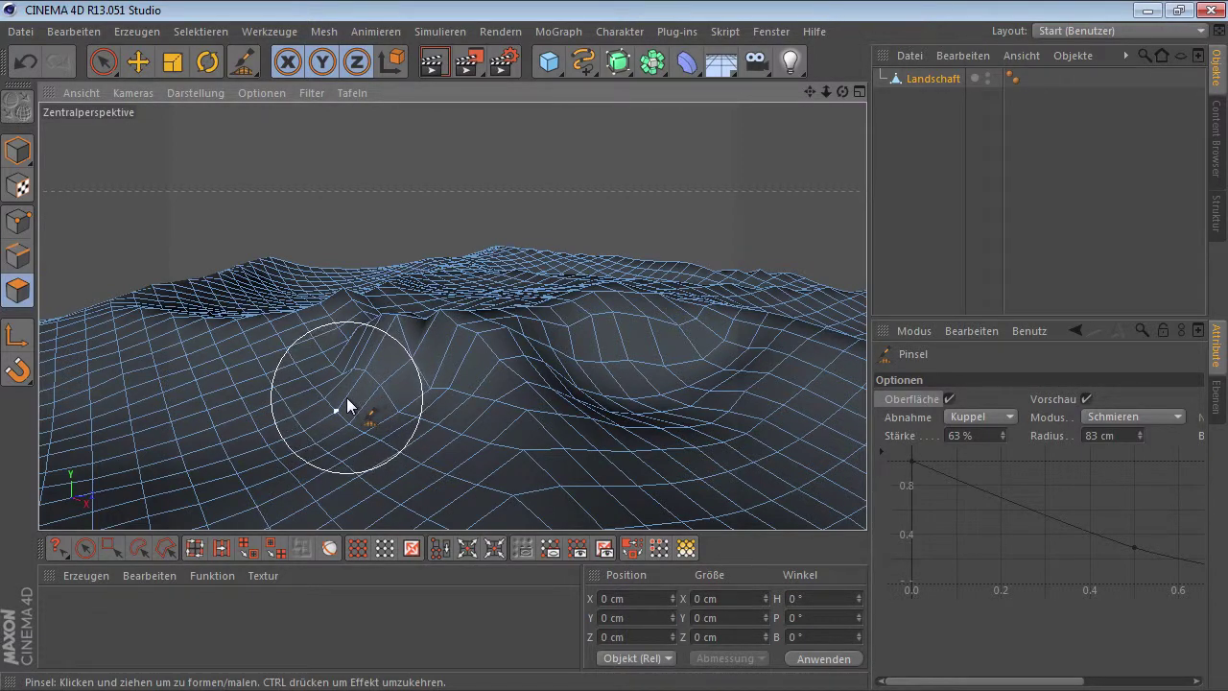
mouse_move(347, 397)
left_mouse_down()
mouse_move(362, 364)
mouse_move(379, 384)
mouse_move(343, 400)
left_mouse_up()
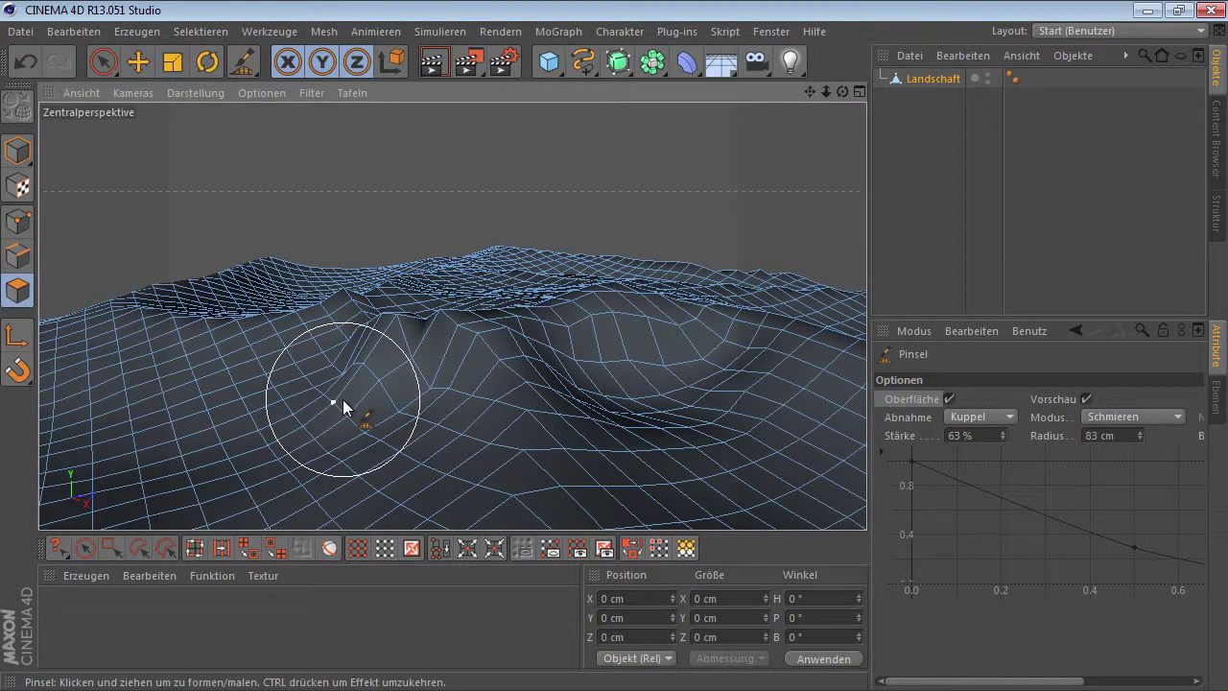
- Zoom in, set the brush Radius to 3 cm, and nudge single vertices slightly upward
right_click_drag(346, 416, 563, 373, "alt")
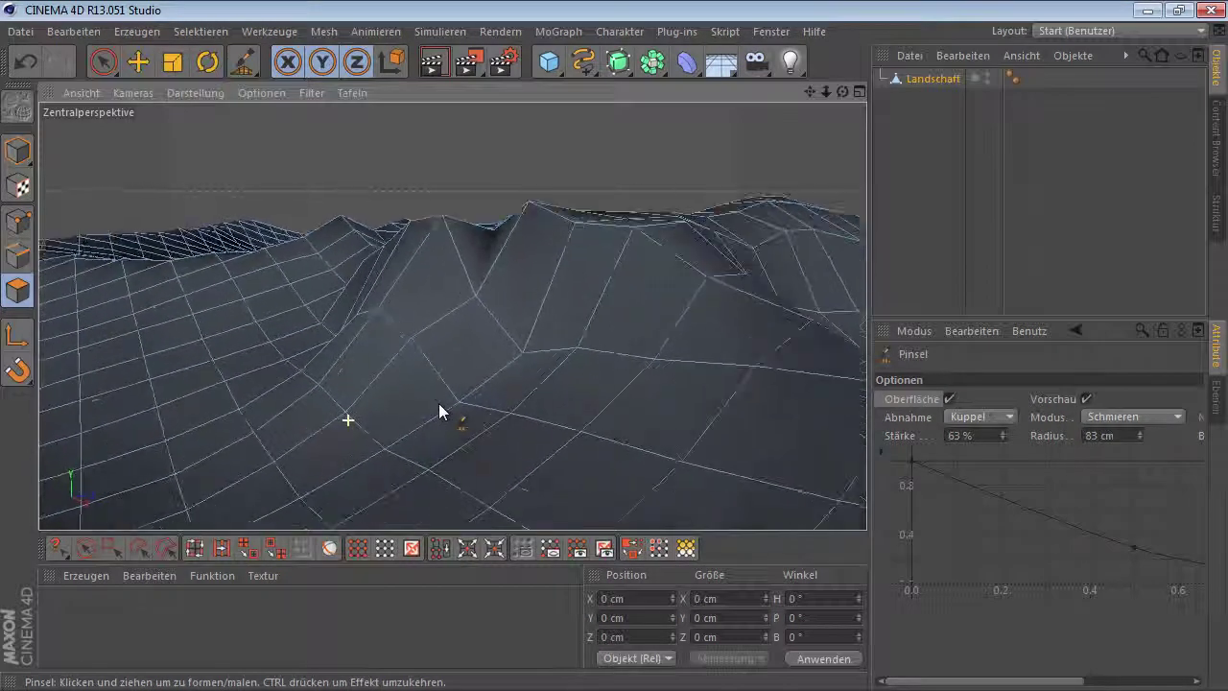
middle_click_drag(562, 373, 528, 370)
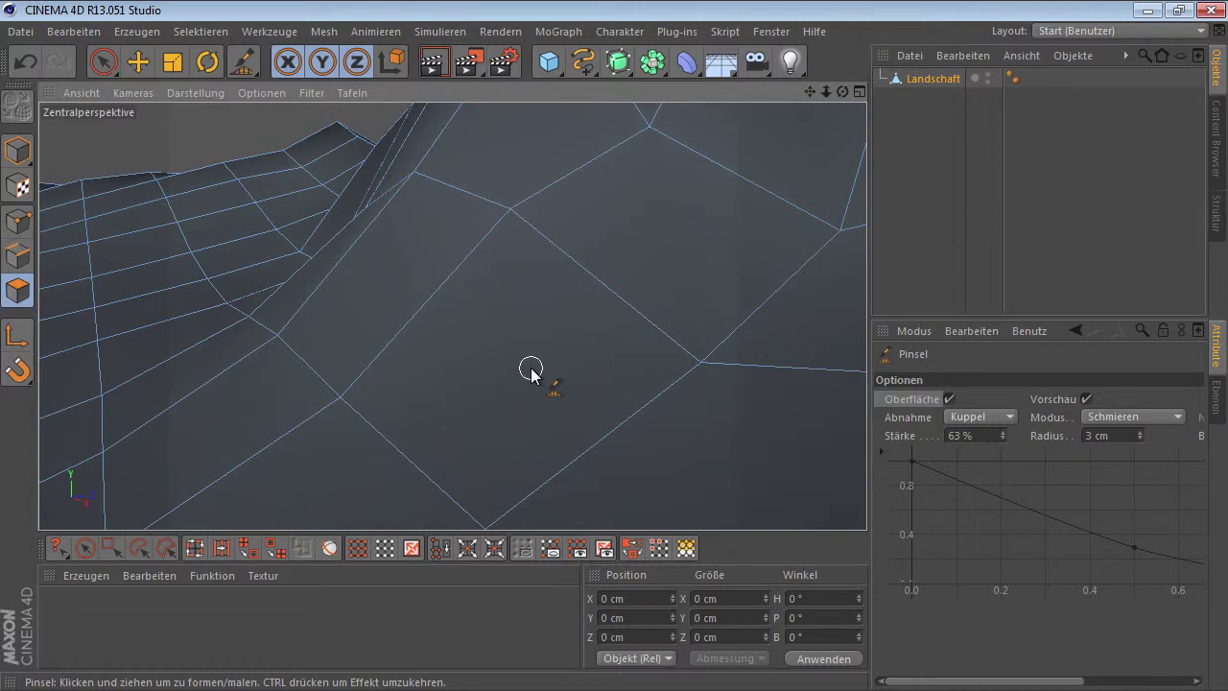
left_click_drag(506, 345, 508, 318)
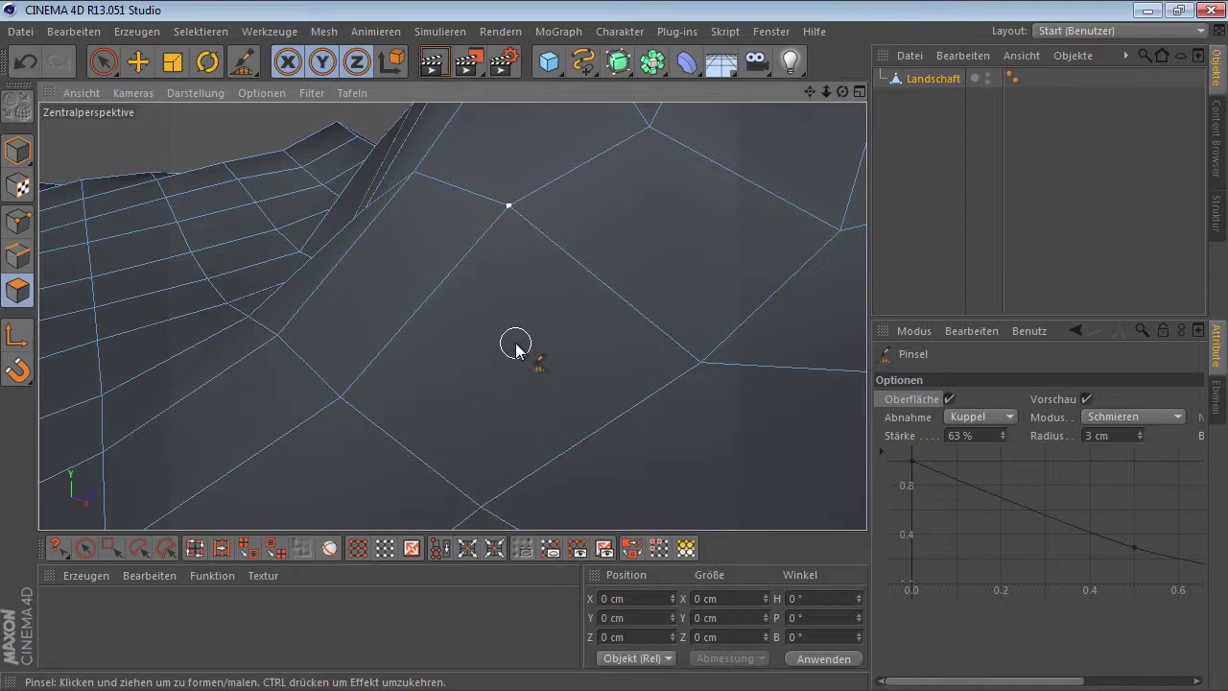
mouse_move(517, 349)
left_mouse_down()
mouse_move(515, 329)
mouse_move(529, 335)
mouse_move(471, 343)
mouse_move(463, 330)
mouse_move(487, 297)
left_mouse_up()
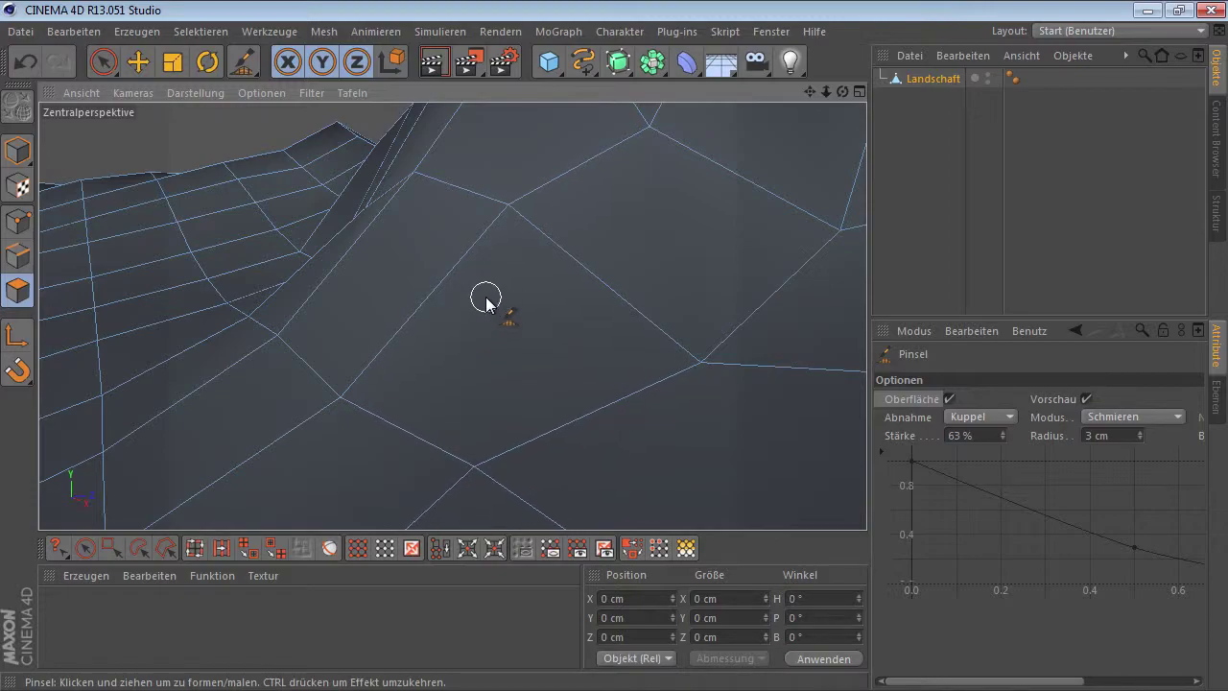
scroll(486, 300, "down", 2)
scroll(521, 296, "down", 5)
scroll(234, 403, "down", 3)
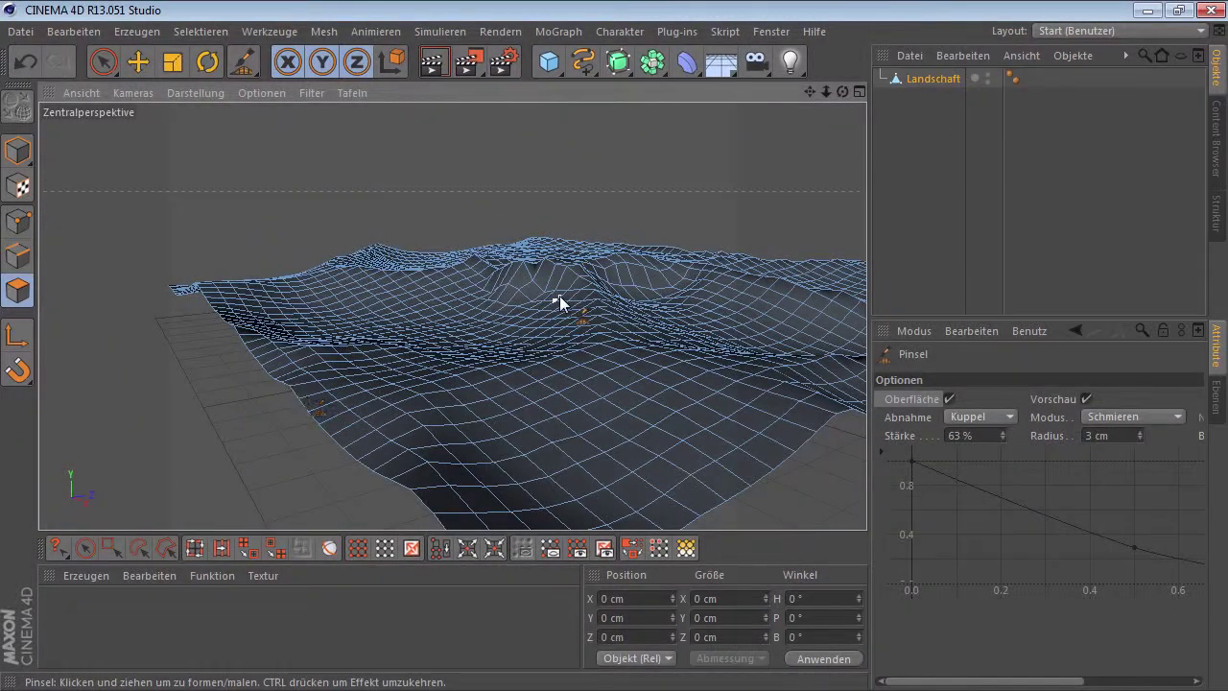
scroll(559, 304, "down", 2)
scroll(488, 367, "up", 1)
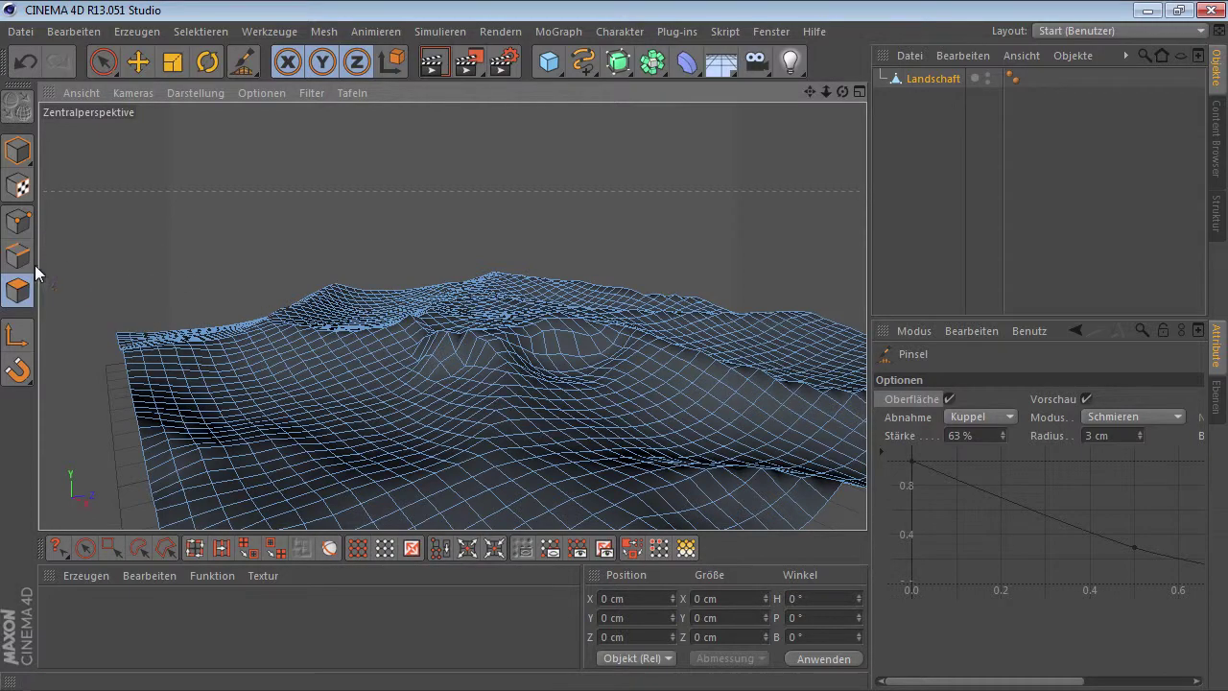
- In Points mode, enlarge the brush radius to 103 cm and pull up a new peak
left_click(21, 225)
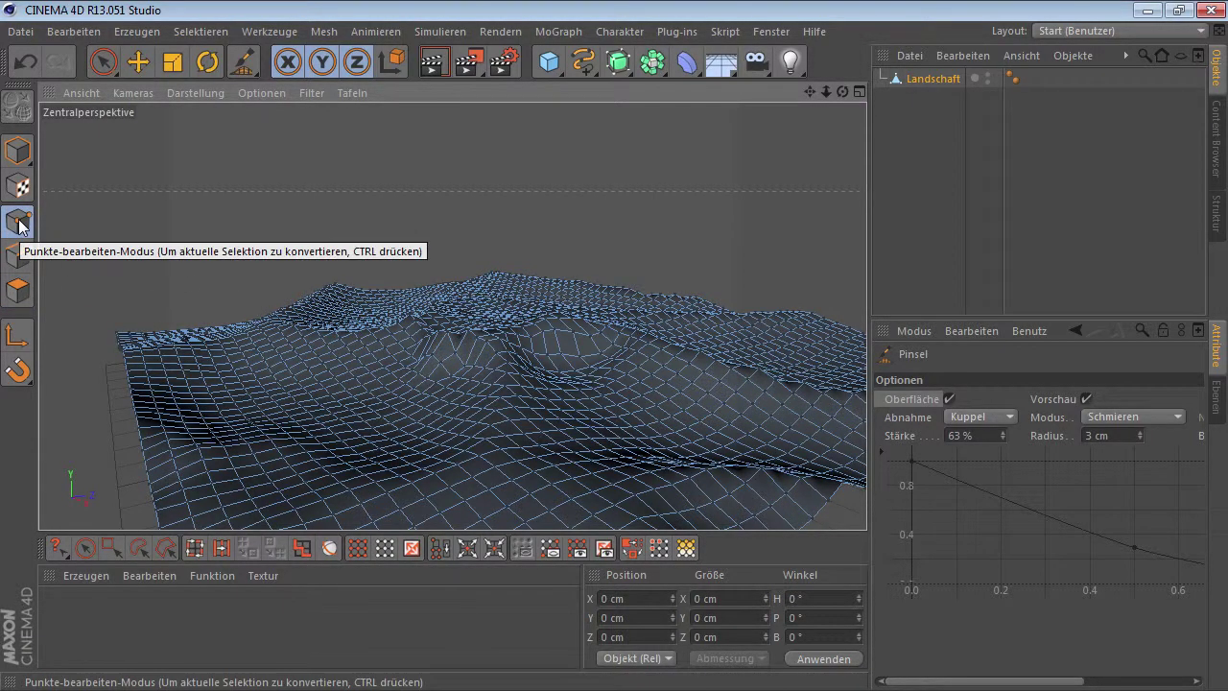
middle_click_drag(476, 408, 479, 408)
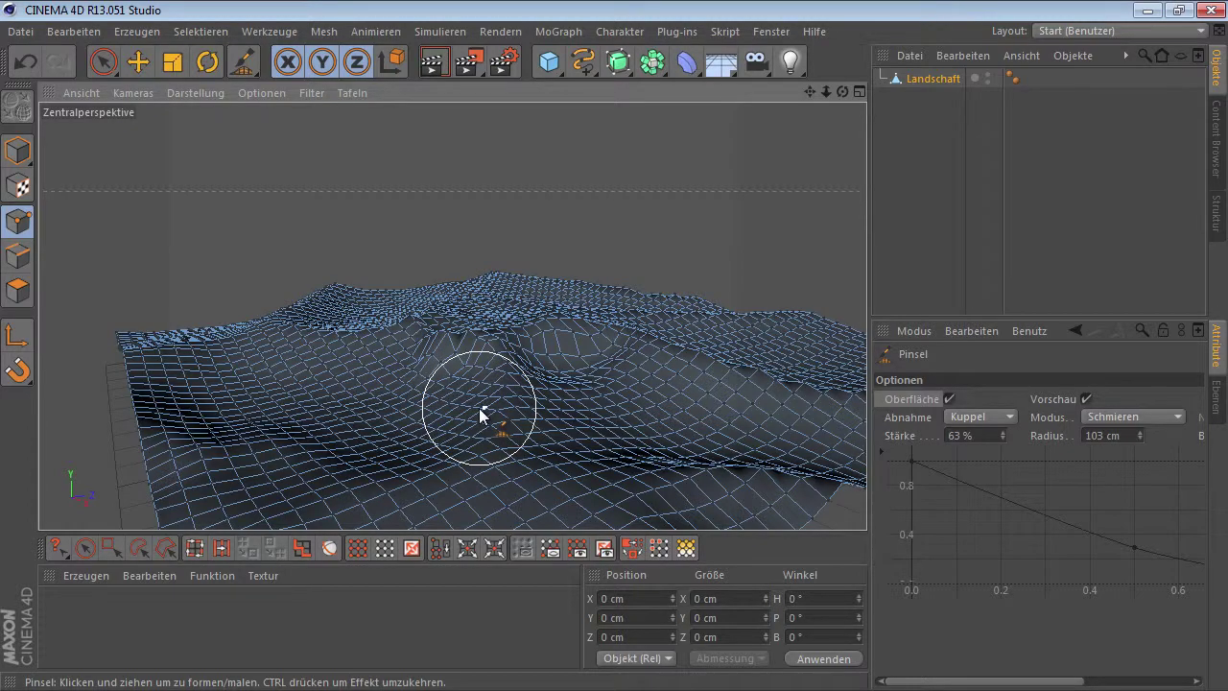
left_click_drag(479, 408, 653, 437, "alt")
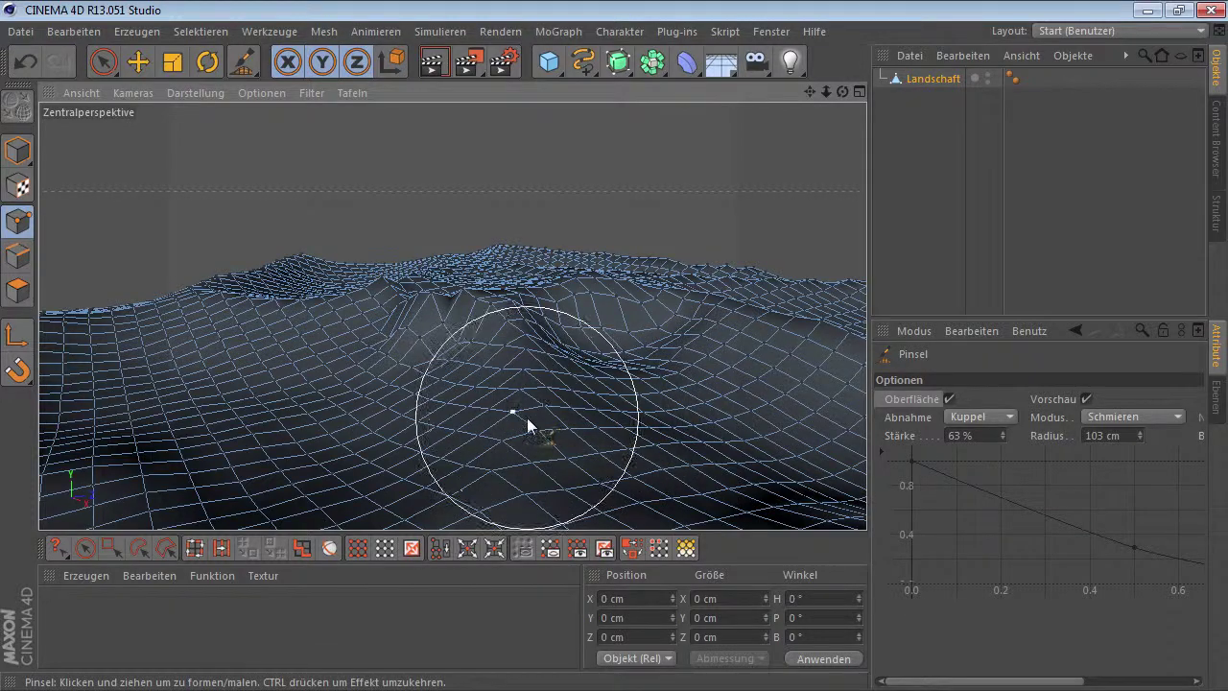
left_click_drag(527, 417, 524, 393)
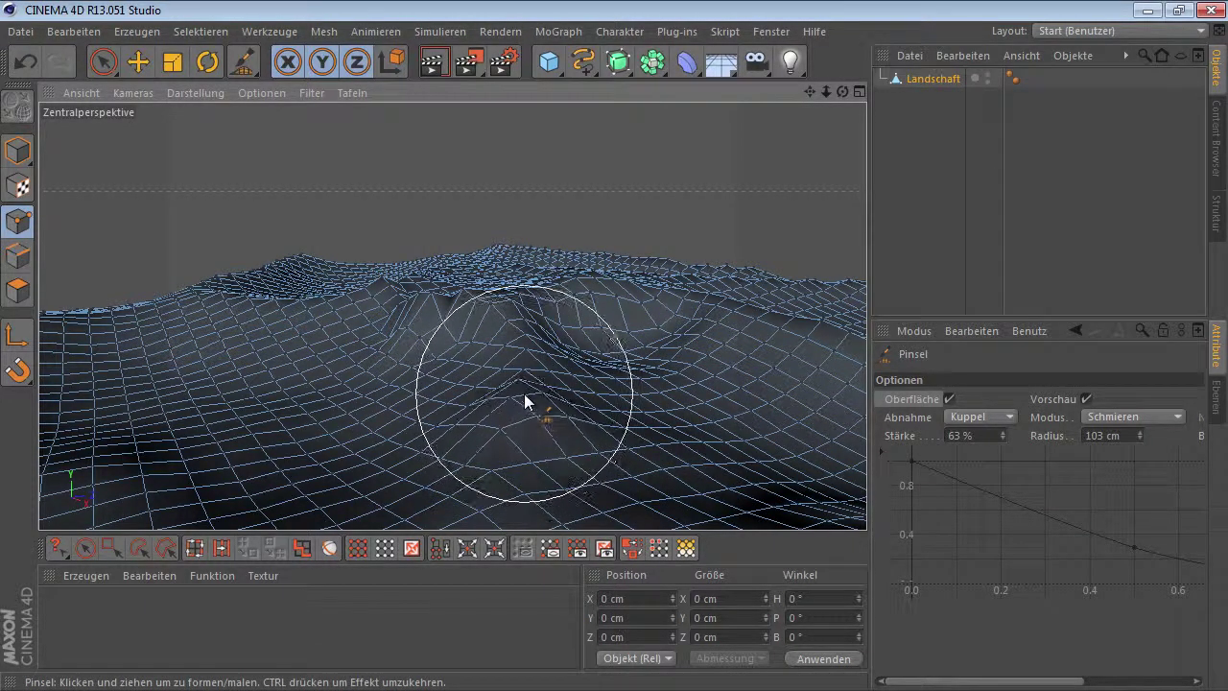
- Round off the peak, drop the brush Stärke to 9 %, and smear around it
mouse_move(1002, 435)
left_mouse_down()
mouse_move(1002, 413)
mouse_move(1002, 432)
left_mouse_up()
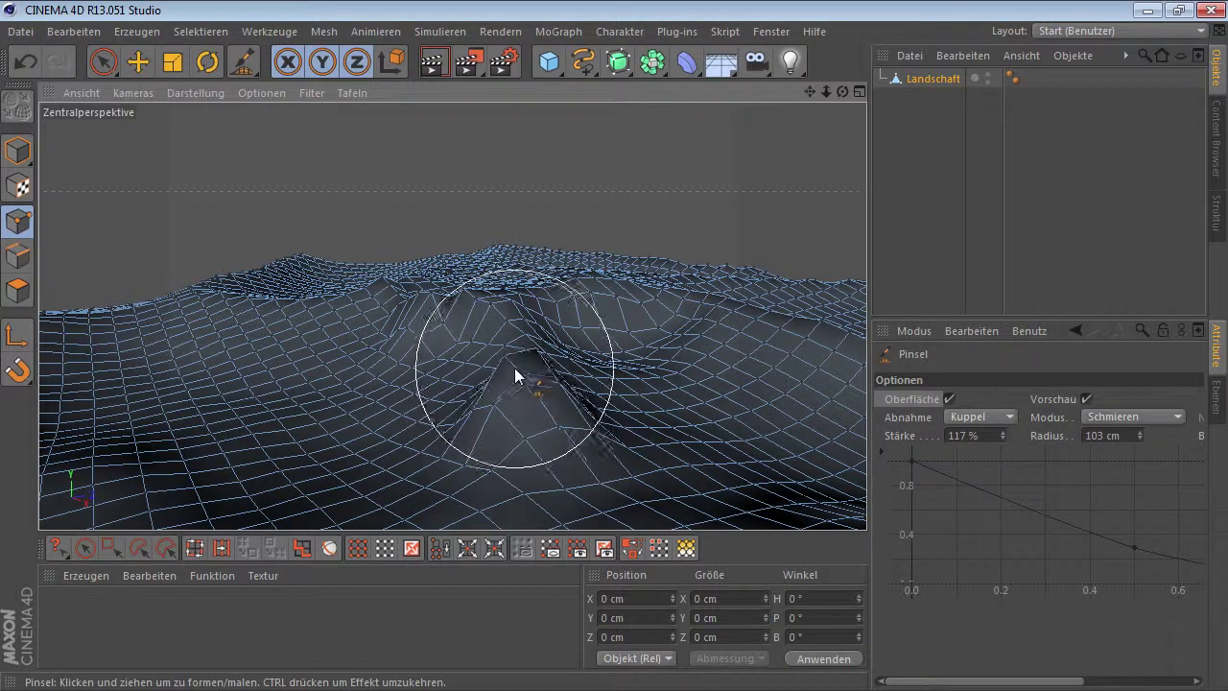
left_click_drag(517, 381, 524, 388)
left_click_drag(1002, 435, 1002, 461)
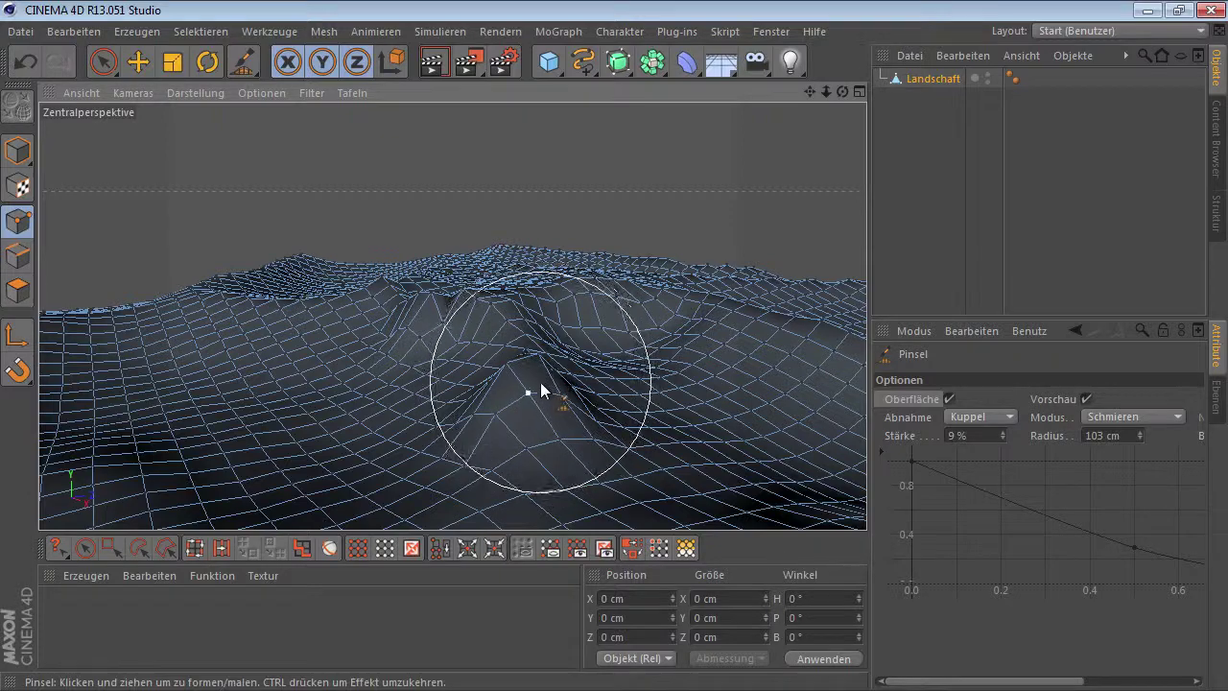
mouse_move(542, 358)
left_mouse_down()
mouse_move(521, 415)
mouse_move(538, 412)
mouse_move(544, 376)
left_mouse_up()
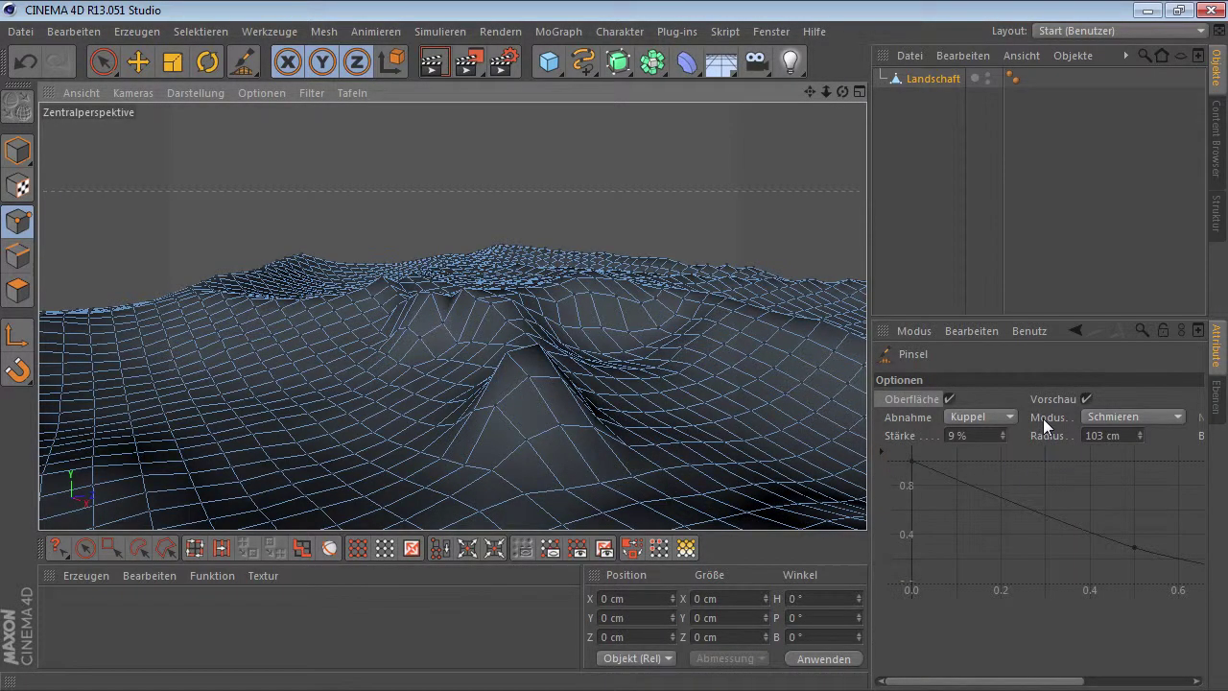
- Keep the brush in Schmieren mode and smear the terrain right of the peak
left_click(1127, 419)
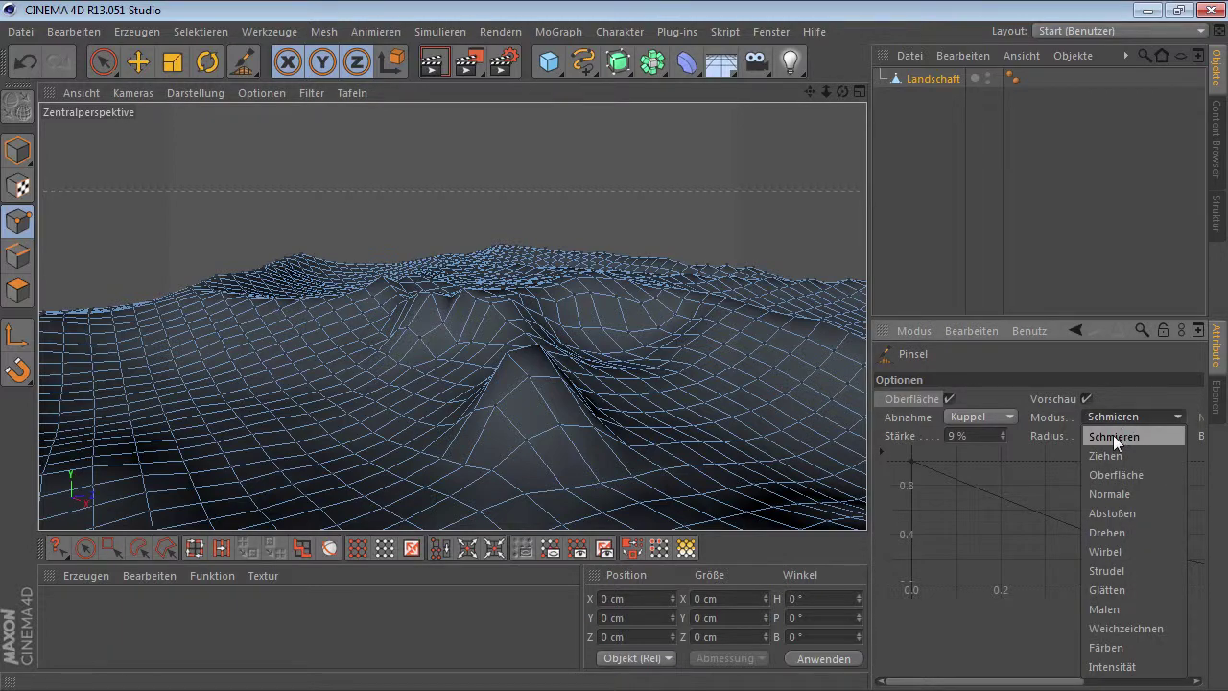
left_click(1015, 433)
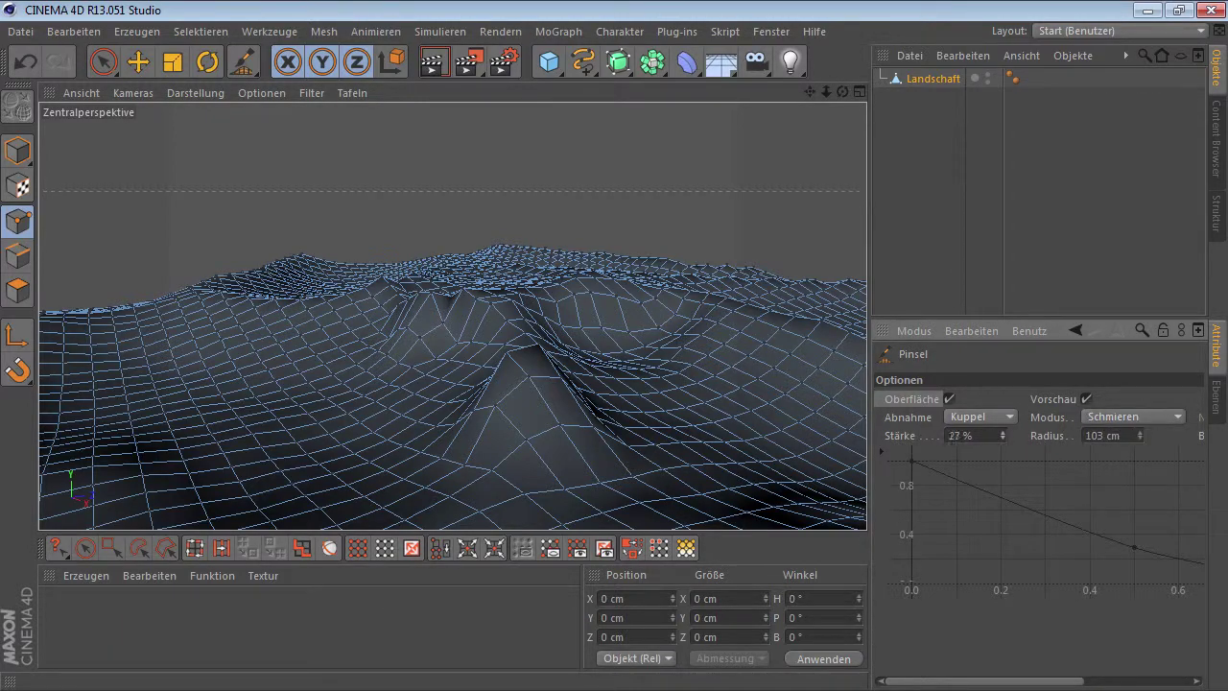
mouse_move(712, 409)
left_mouse_down()
mouse_move(708, 387)
mouse_move(709, 400)
mouse_move(695, 386)
mouse_move(712, 369)
mouse_move(729, 386)
left_mouse_up()
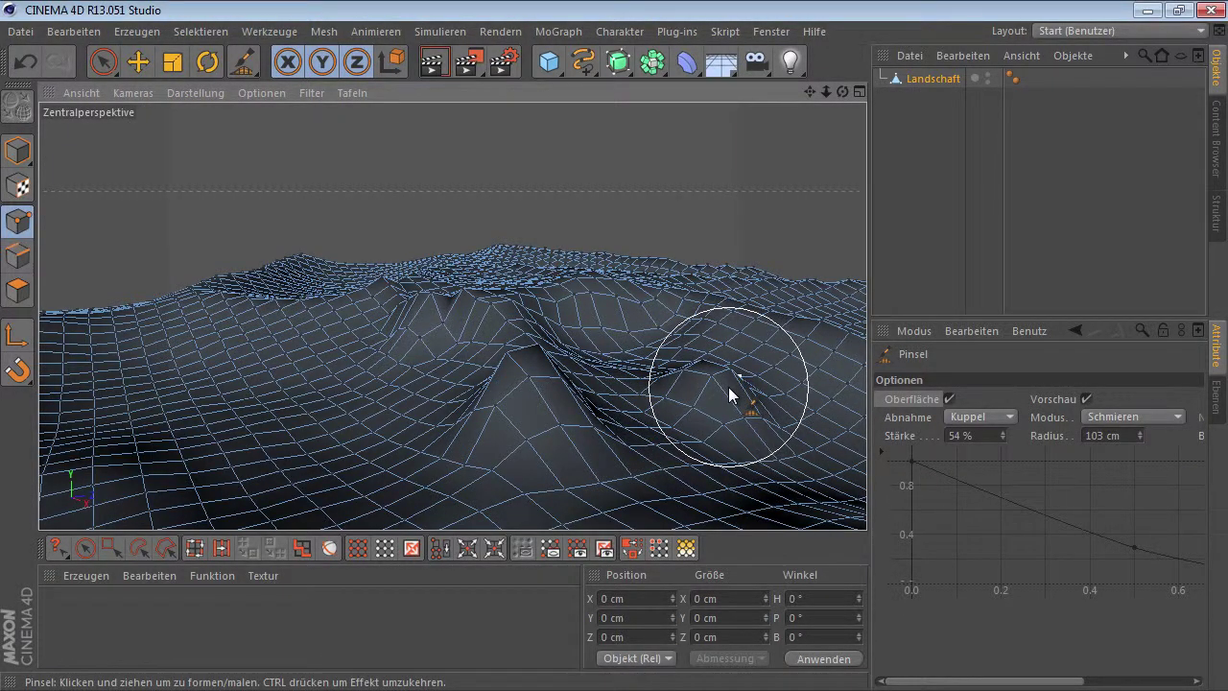
- Switch Modus to Oberfläche and sculpt rolling hills across the landscape's left side
left_click(1108, 415)
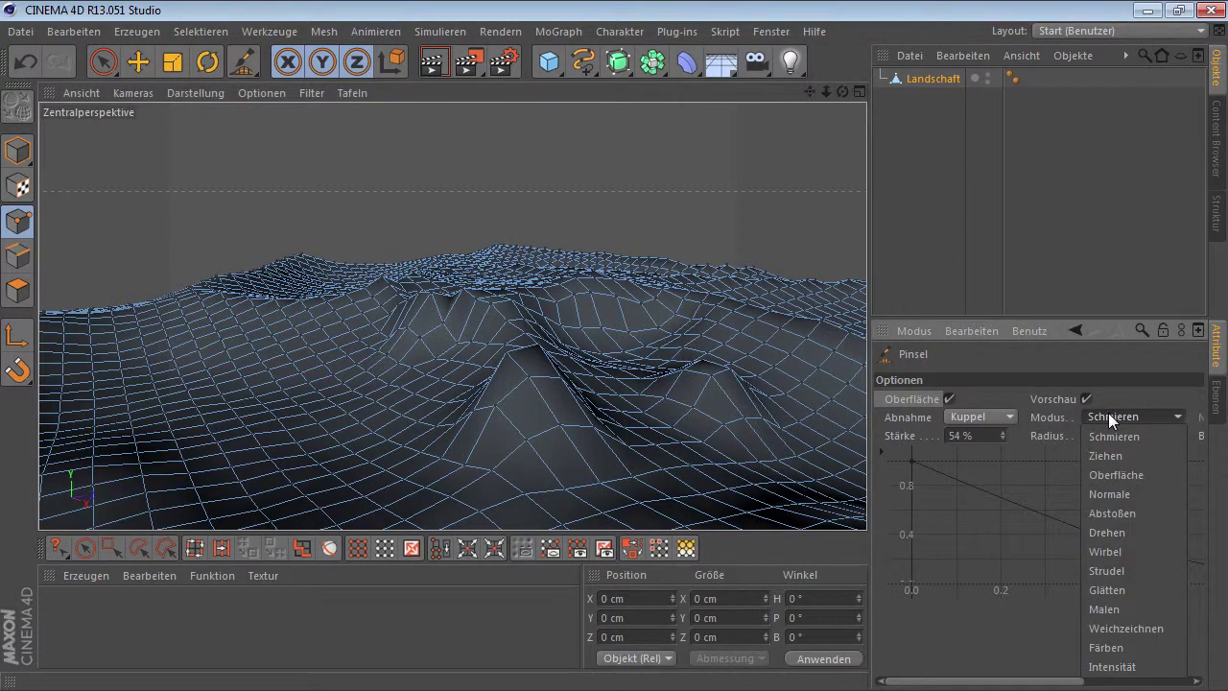
left_click(1119, 475)
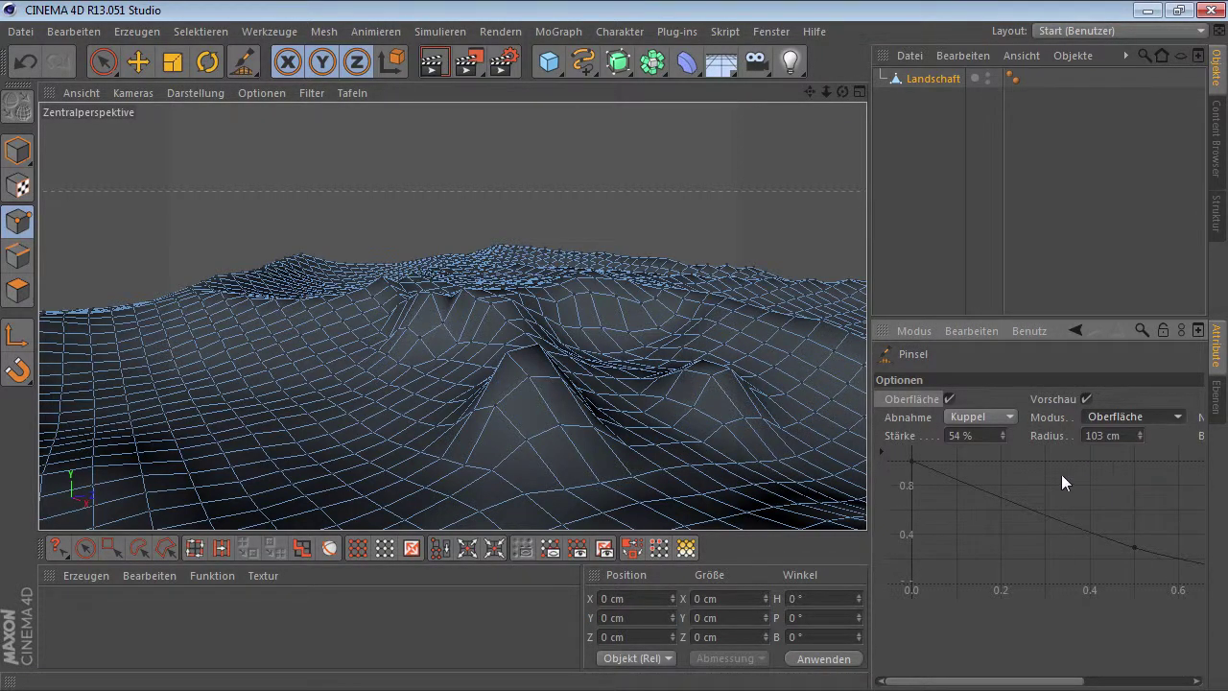
left_click_drag(366, 408, 565, 380, "alt")
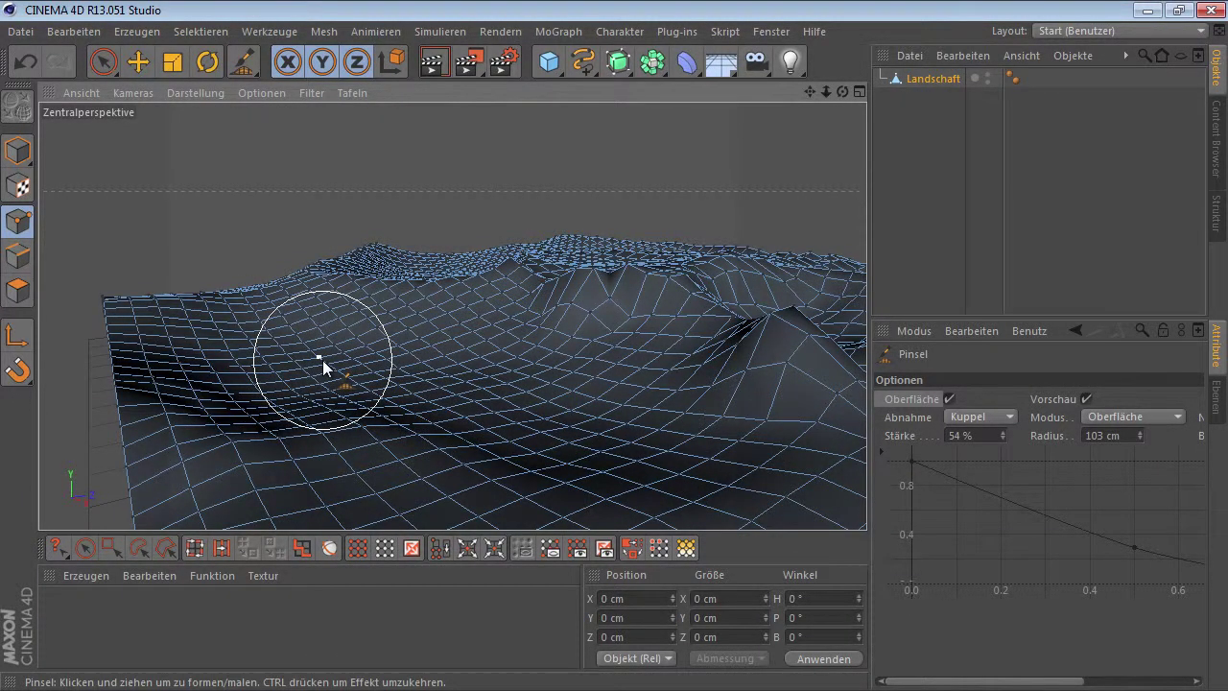
mouse_move(322, 360)
left_mouse_down()
mouse_move(275, 334)
mouse_move(406, 322)
mouse_move(398, 346)
mouse_move(299, 357)
mouse_move(336, 381)
mouse_move(487, 351)
mouse_move(474, 310)
mouse_move(392, 288)
mouse_move(296, 287)
mouse_move(223, 324)
mouse_move(268, 331)
mouse_move(305, 311)
mouse_move(370, 310)
mouse_move(485, 277)
mouse_move(594, 317)
mouse_move(594, 274)
mouse_move(471, 269)
mouse_move(213, 338)
left_mouse_up()
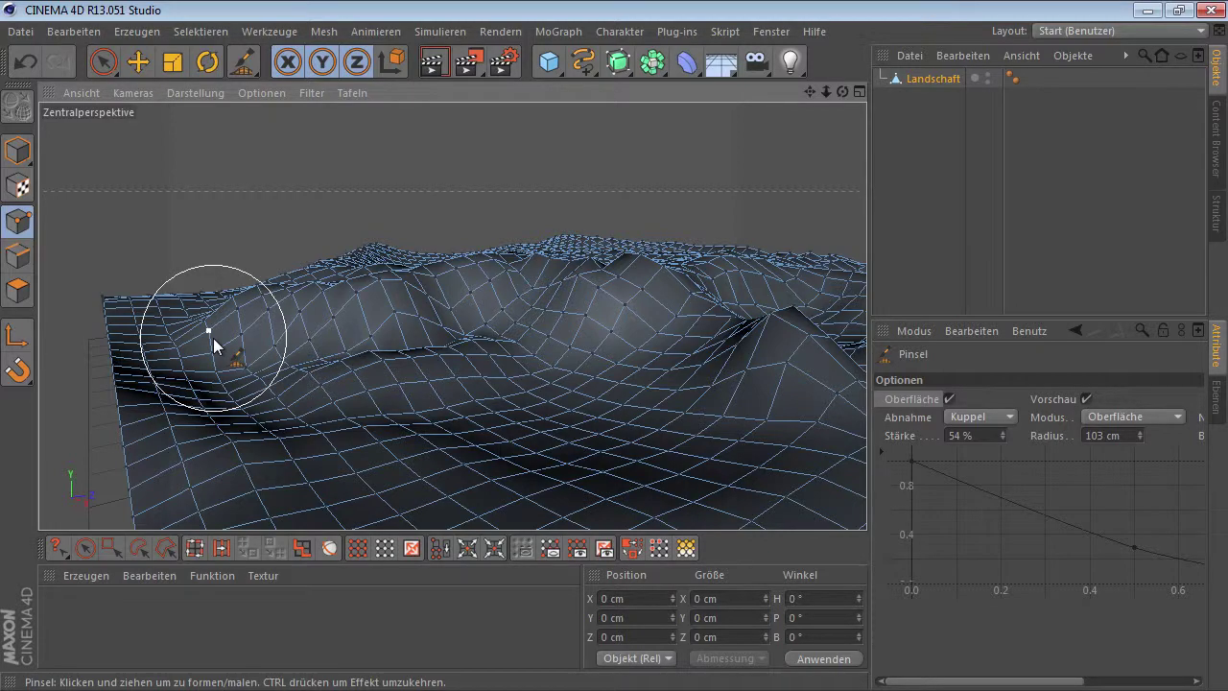
mouse_move(213, 338)
left_mouse_down()
mouse_move(275, 299)
mouse_move(428, 294)
mouse_move(489, 271)
mouse_move(560, 301)
mouse_move(639, 294)
mouse_move(634, 266)
mouse_move(708, 327)
mouse_move(802, 349)
mouse_move(733, 417)
mouse_move(465, 368)
mouse_move(392, 425)
mouse_move(582, 364)
mouse_move(470, 362)
mouse_move(529, 376)
mouse_move(605, 362)
mouse_move(622, 339)
mouse_move(626, 365)
left_mouse_up()
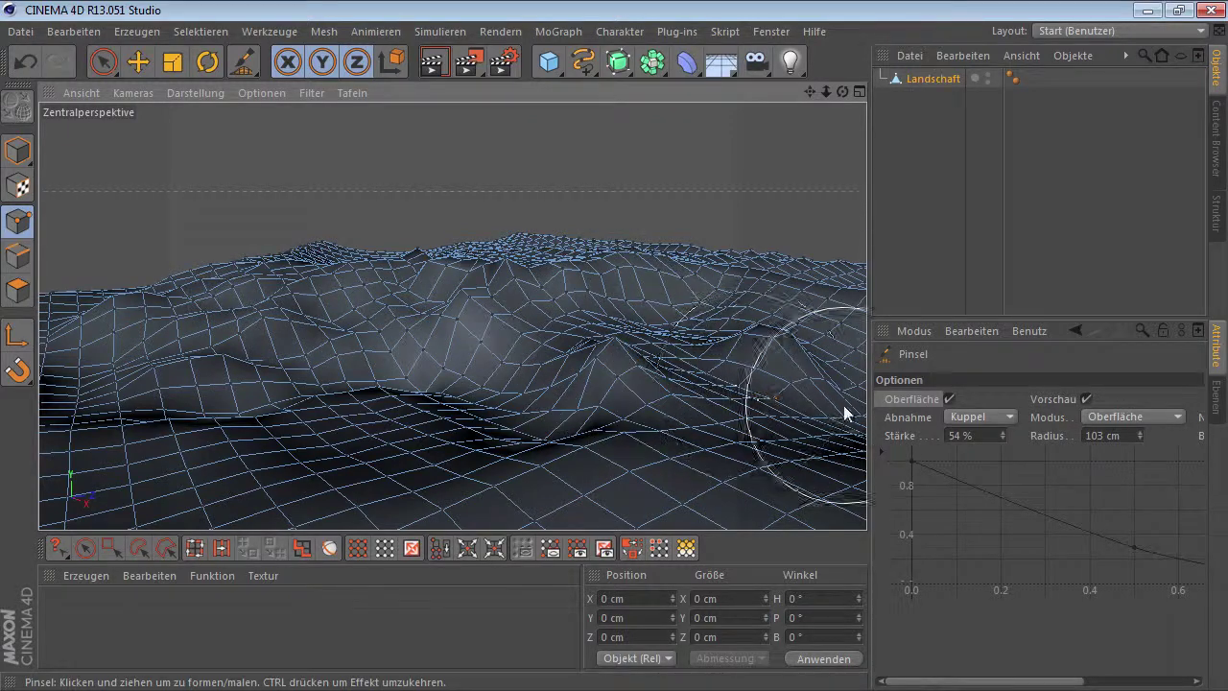
- Set Modus to Glätten, lower Stärke to 16 %, and smooth the central ridges
left_click(1129, 415)
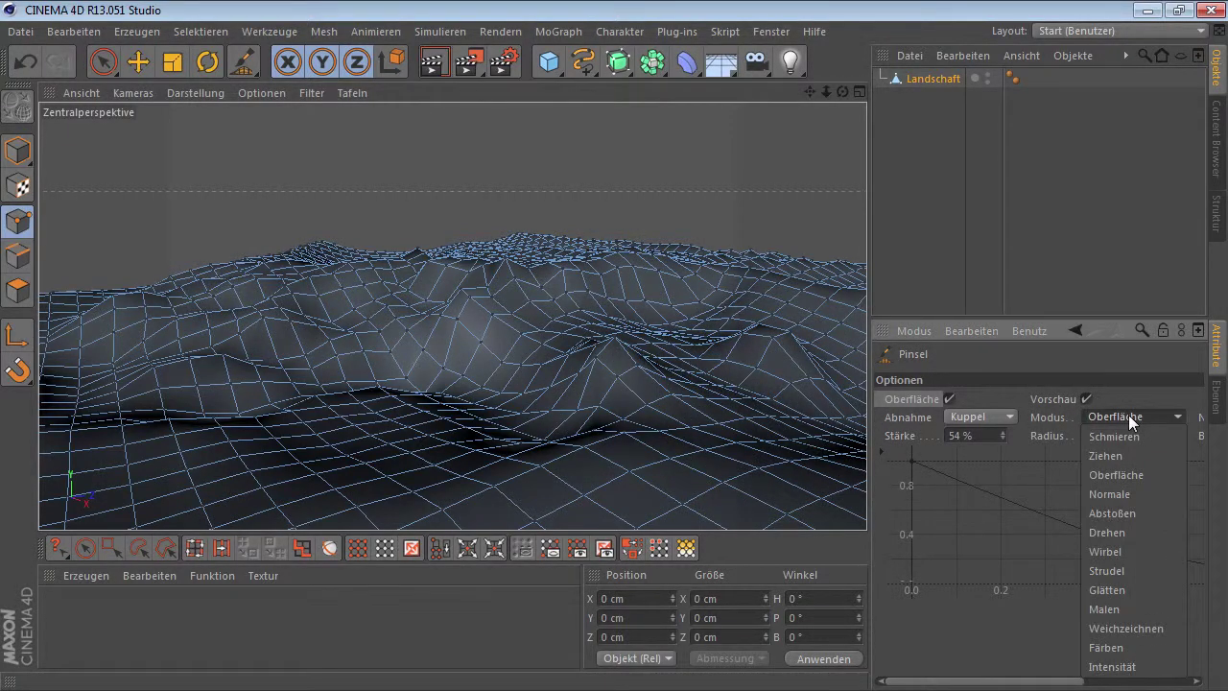
left_click(1121, 588)
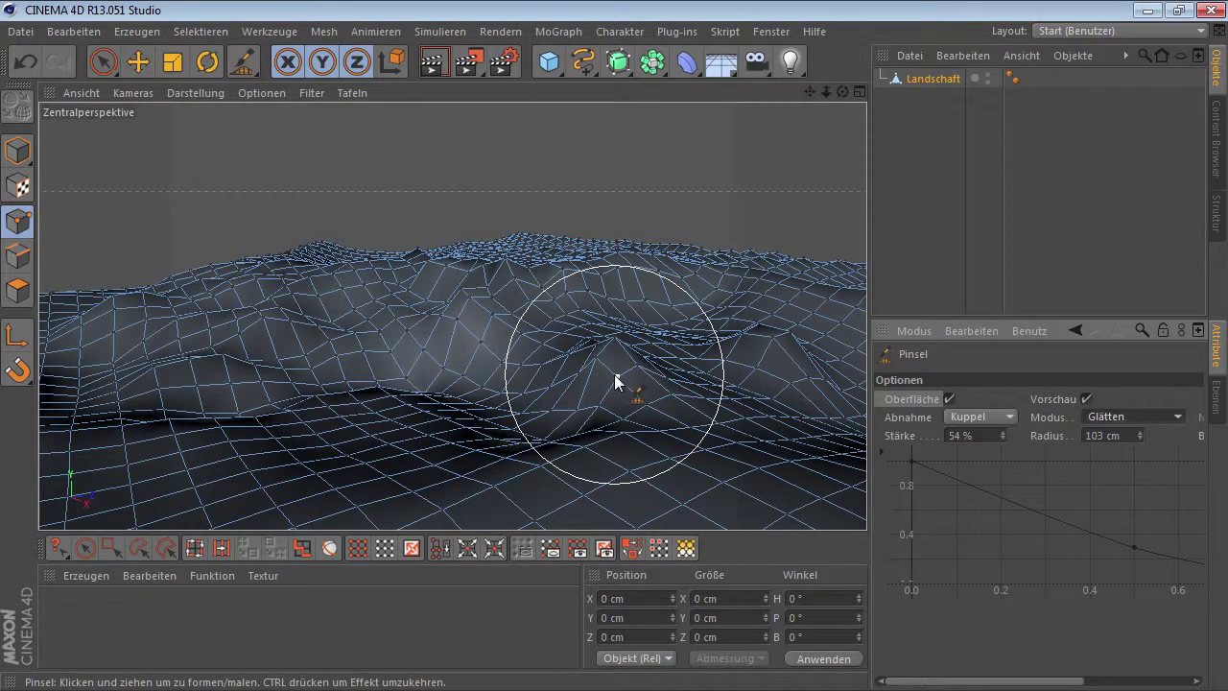
left_click_drag(1002, 435, 955, 438)
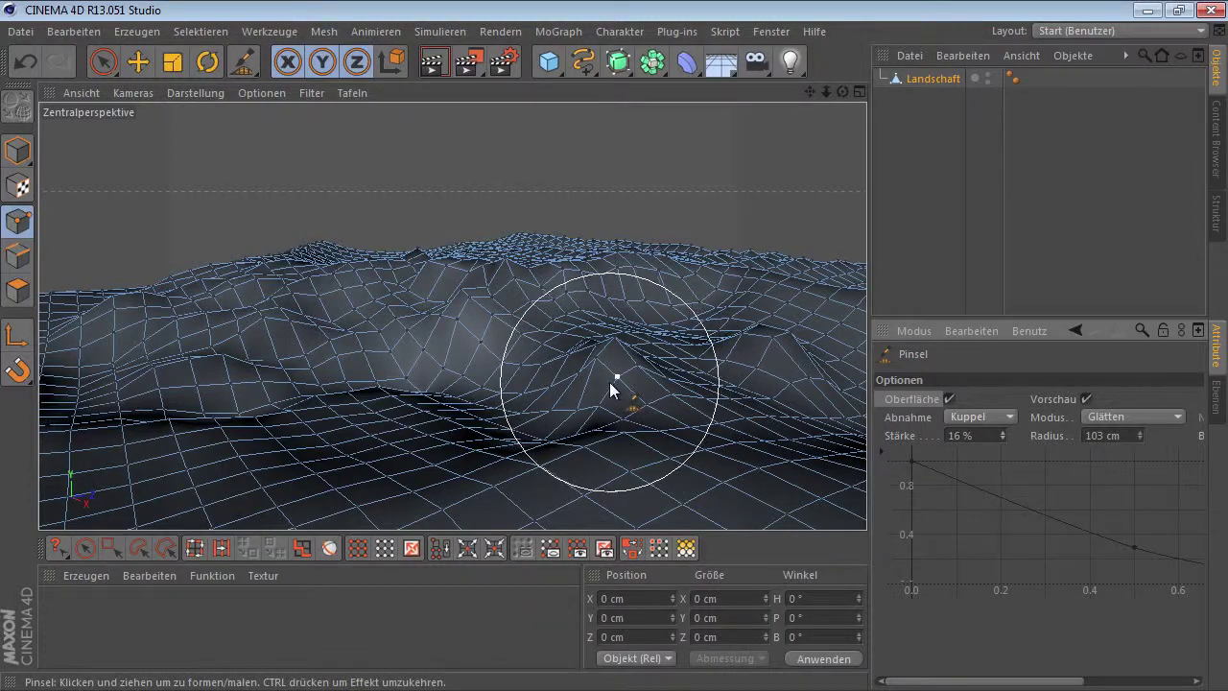
mouse_move(610, 382)
left_mouse_down()
mouse_move(612, 367)
mouse_move(617, 392)
mouse_move(506, 272)
mouse_move(412, 247)
mouse_move(471, 282)
mouse_move(568, 246)
mouse_move(755, 326)
left_mouse_up()
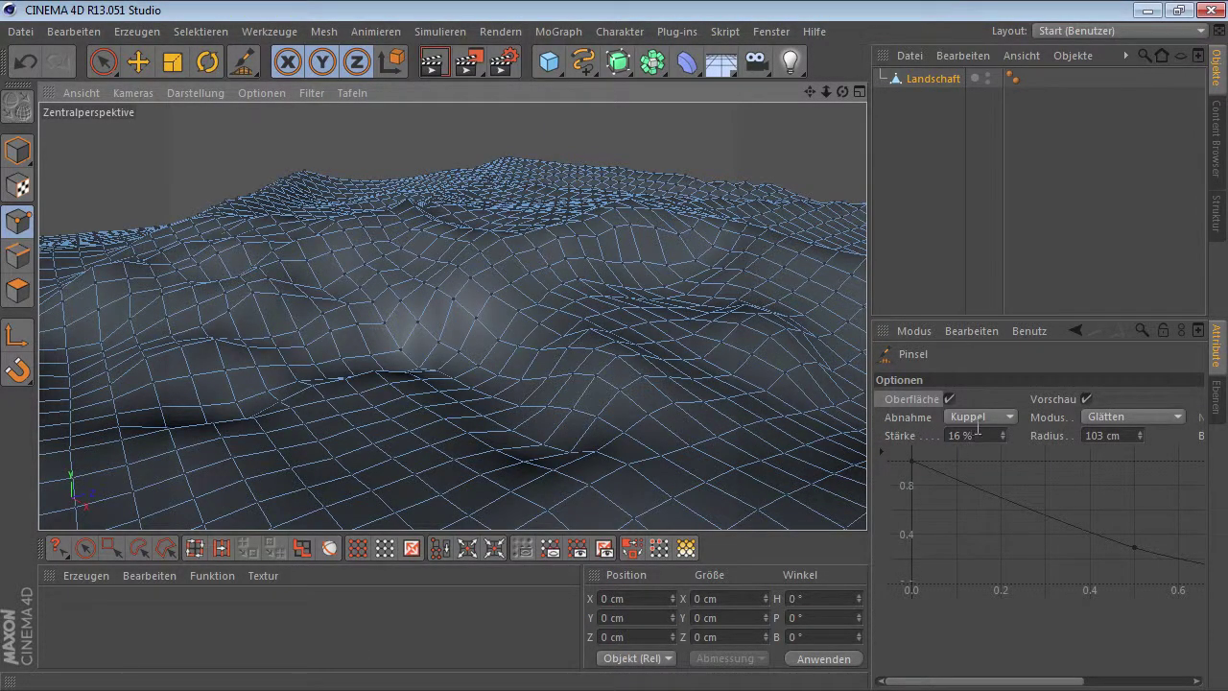
- Switch back to Schmieren at 85 % Stärke and smear the terrain into a raised ridge
left_click(1119, 419)
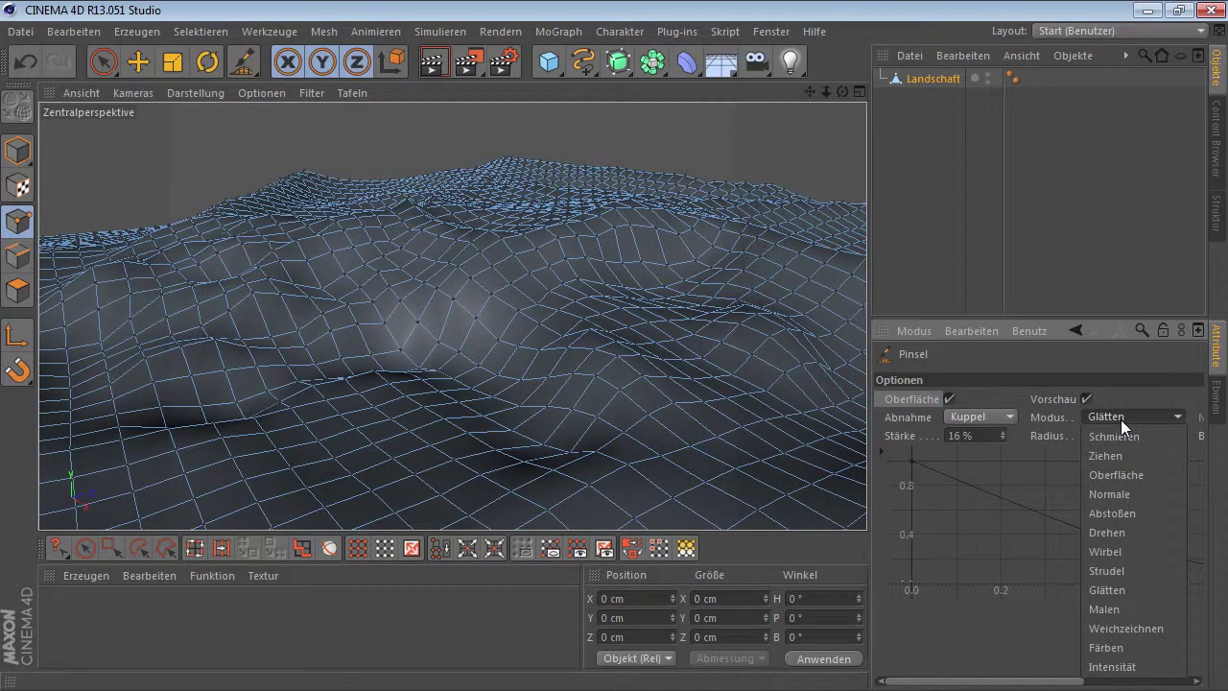
left_click(1123, 428)
left_click_drag(543, 414, 648, 311, "alt")
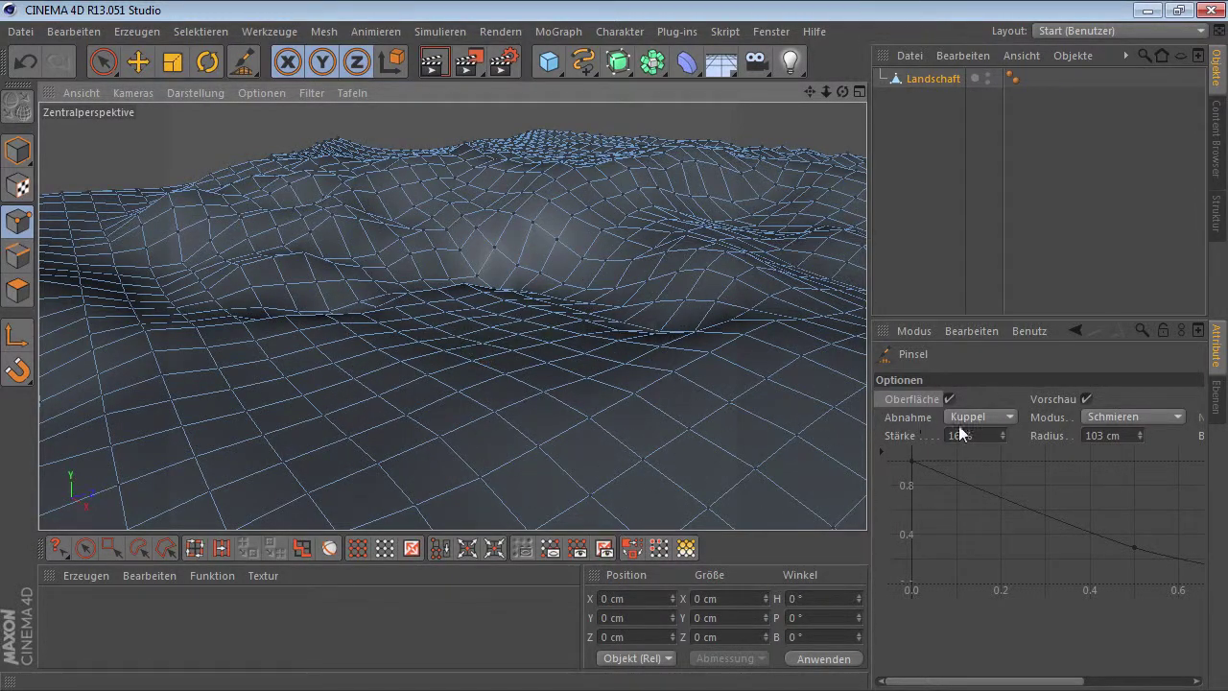
left_click_drag(1003, 435, 1065, 435)
mouse_move(571, 385)
left_mouse_down()
mouse_move(487, 369)
mouse_move(489, 309)
mouse_move(491, 324)
left_mouse_up()
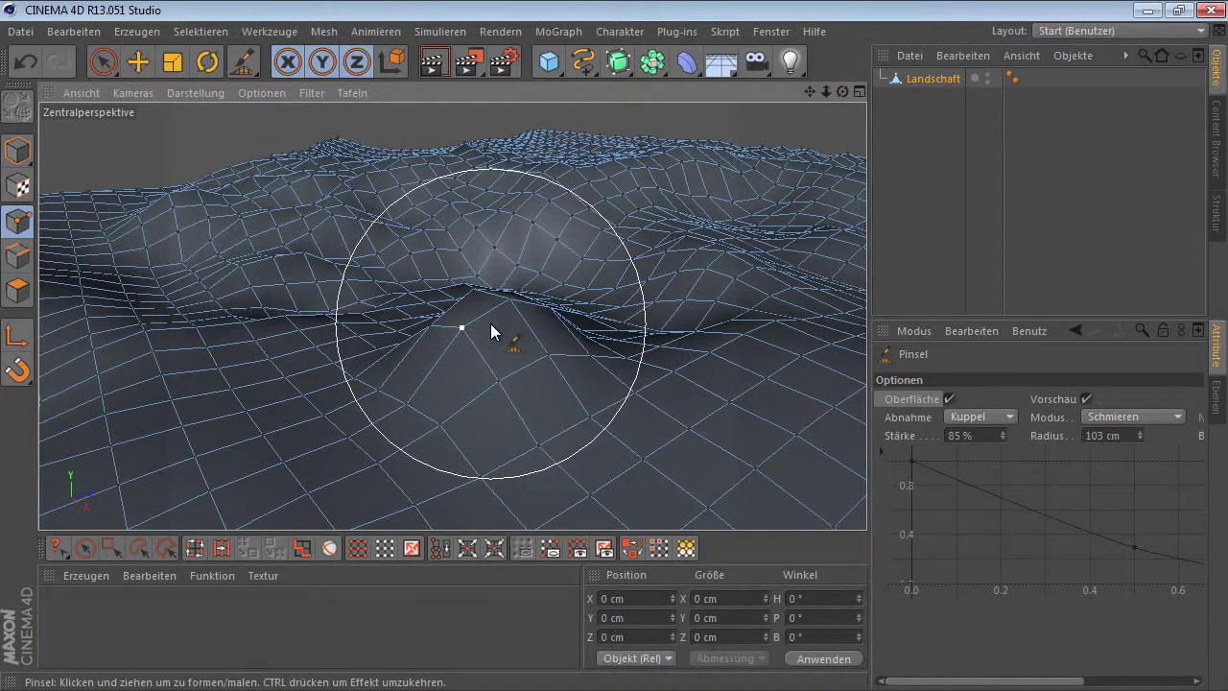
- Set Abnahme to Konstant and smear sharp-edged humps into the foreground terrain
left_click(994, 417)
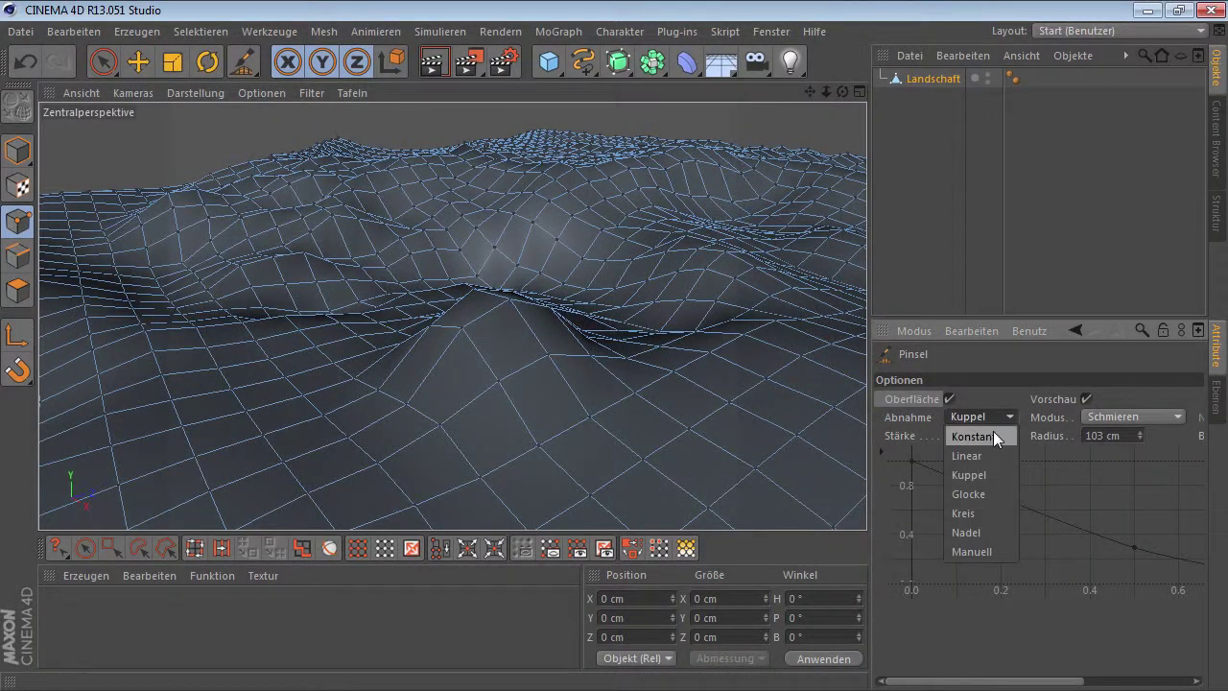
left_click(982, 436)
mouse_move(711, 427)
left_mouse_down("alt")
mouse_move(637, 450)
mouse_move(710, 436)
mouse_move(571, 346)
left_mouse_up("alt")
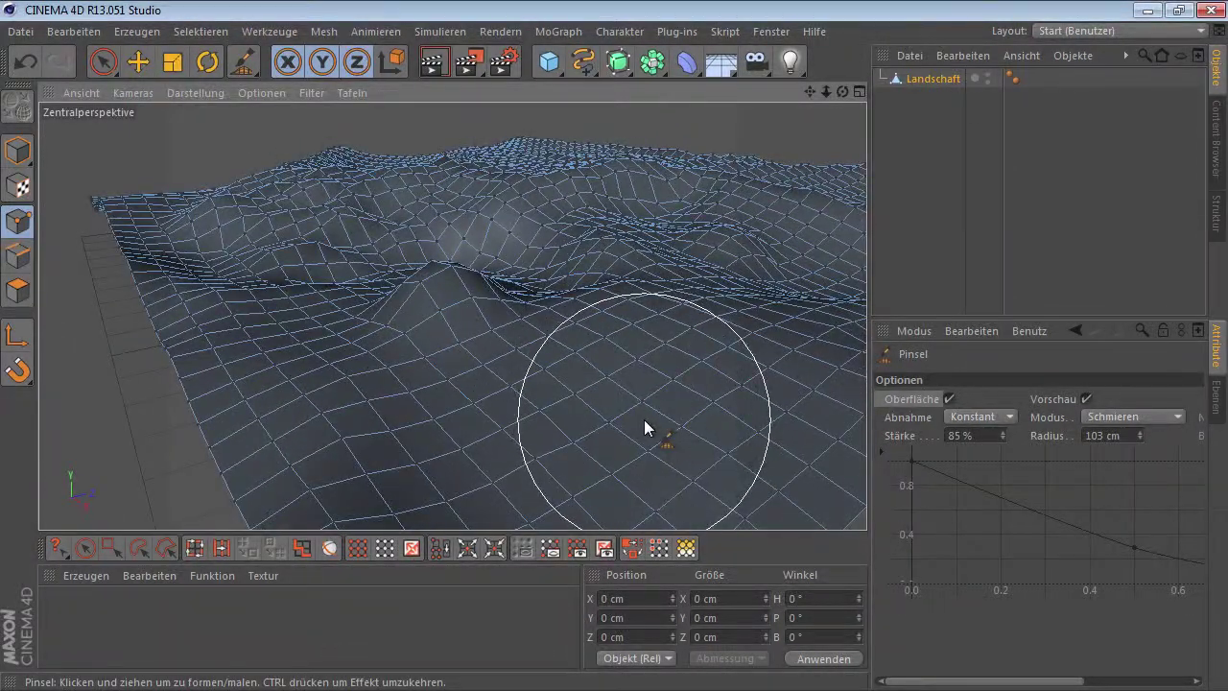
left_click_drag(640, 408, 639, 321)
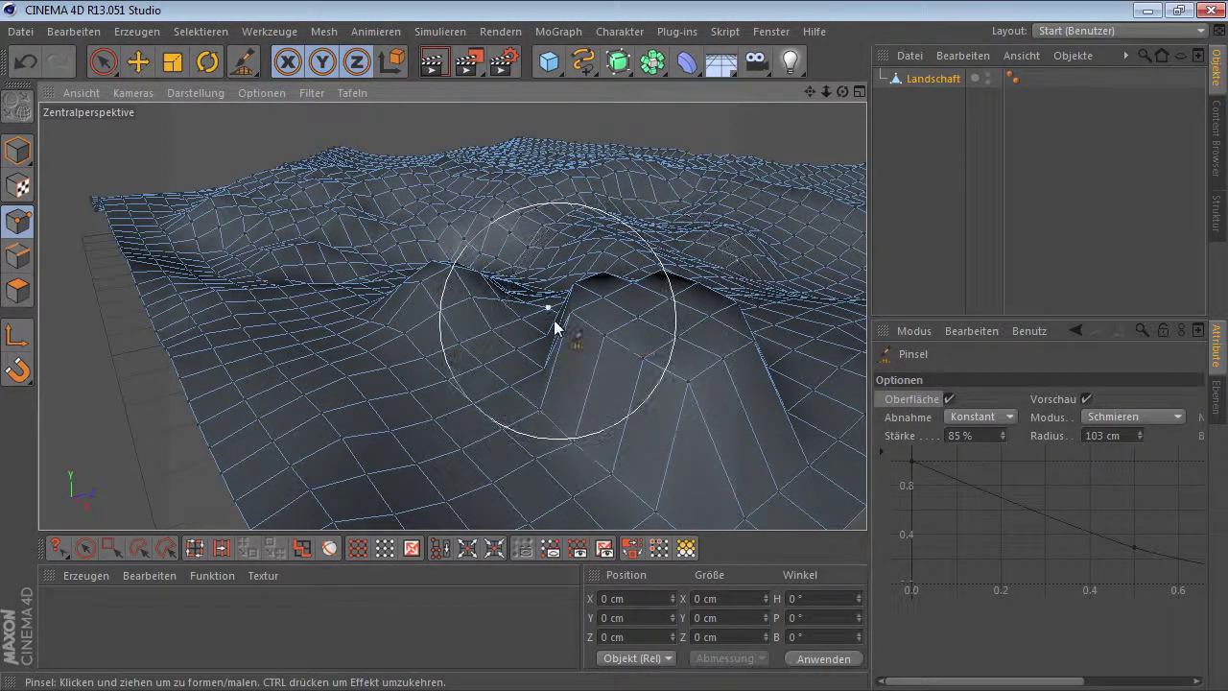
mouse_move(437, 271)
left_mouse_down()
mouse_move(532, 314)
mouse_move(637, 320)
mouse_move(458, 442)
mouse_move(455, 360)
left_mouse_up()
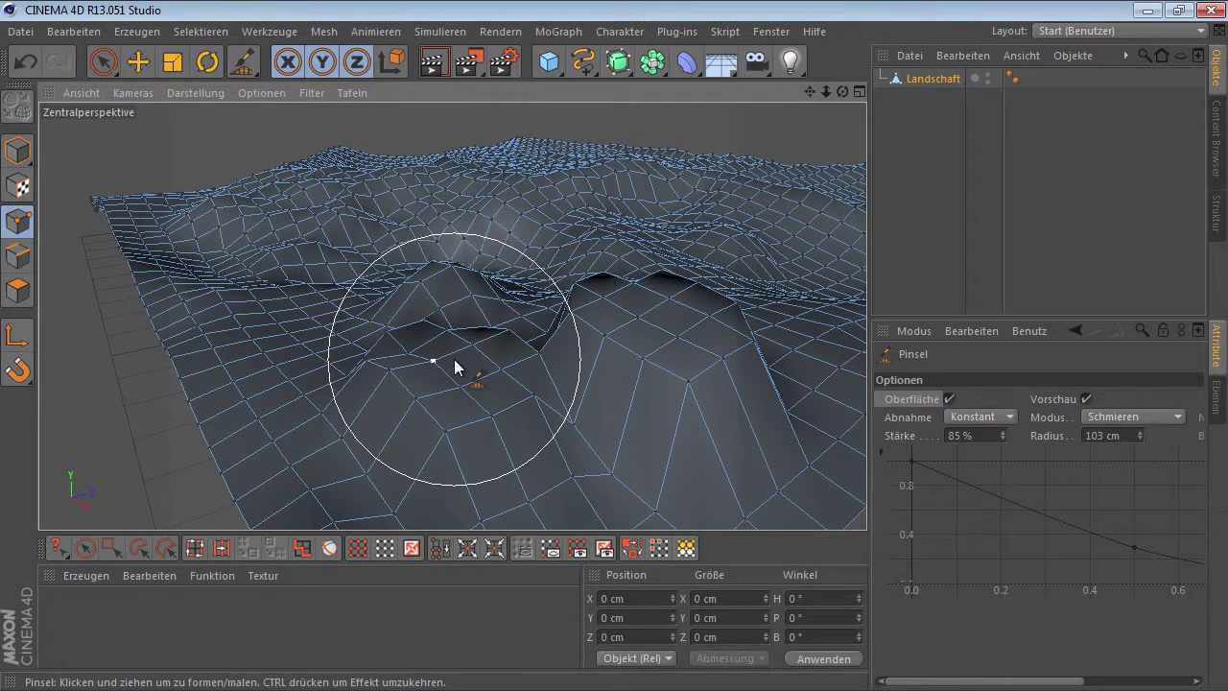
left_click(972, 416)
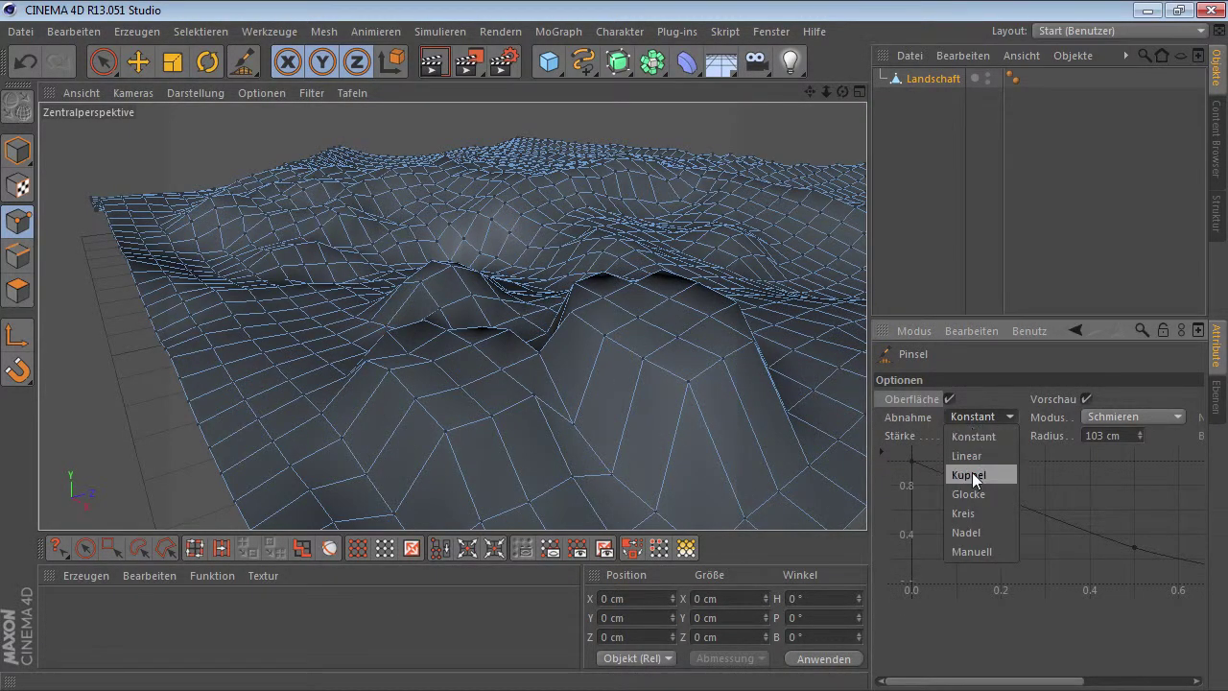
- Set Abnahme to Manuell and shape its curve: zero start near 0.2, peak about 0.9, end near 0.9
left_click(973, 552)
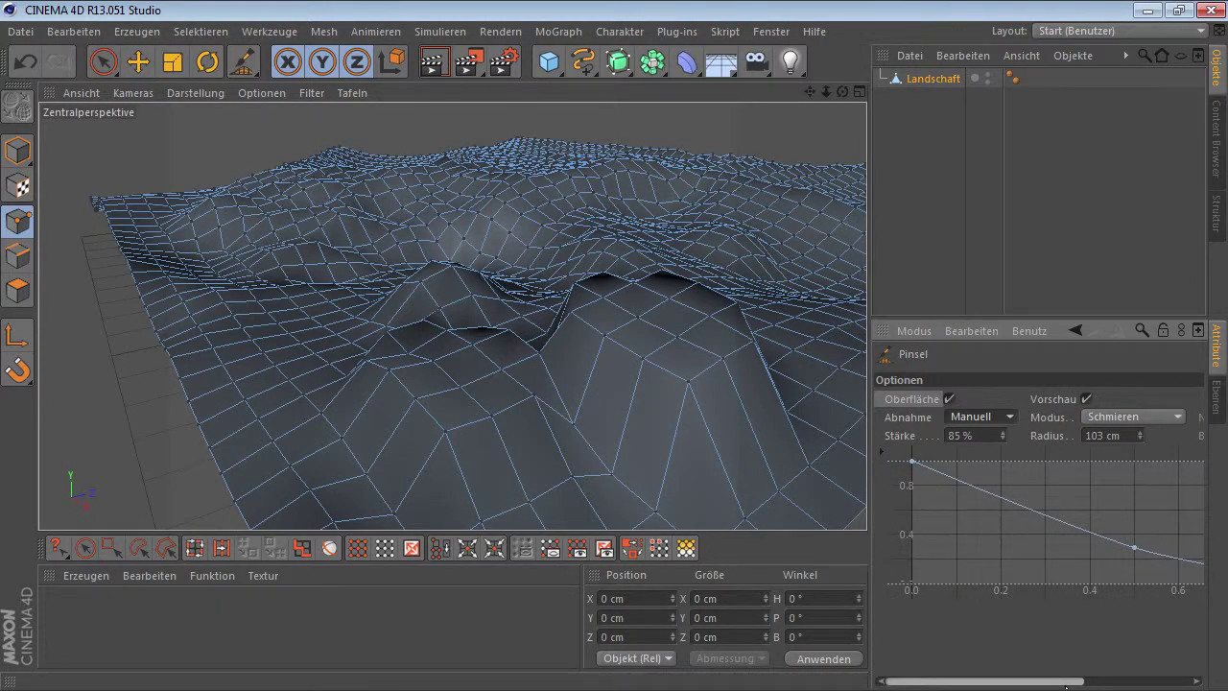
mouse_move(1072, 681)
left_mouse_down()
mouse_move(1170, 682)
mouse_move(1049, 682)
left_mouse_up()
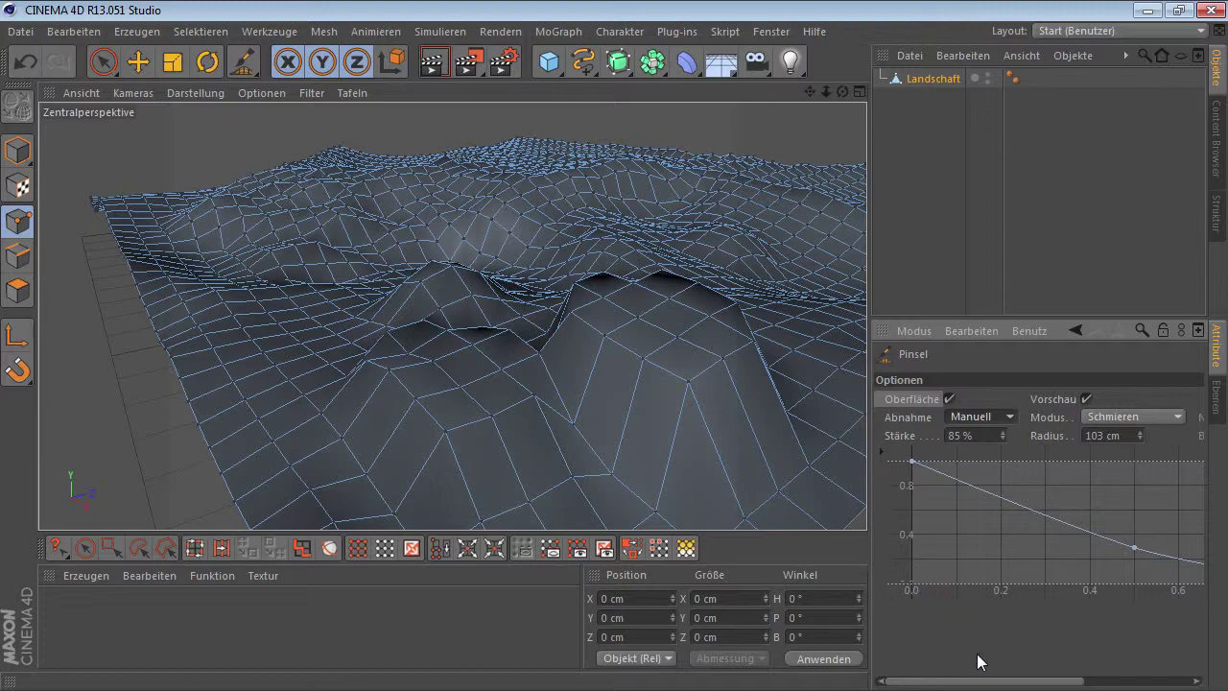
left_click_drag(988, 682, 1114, 684)
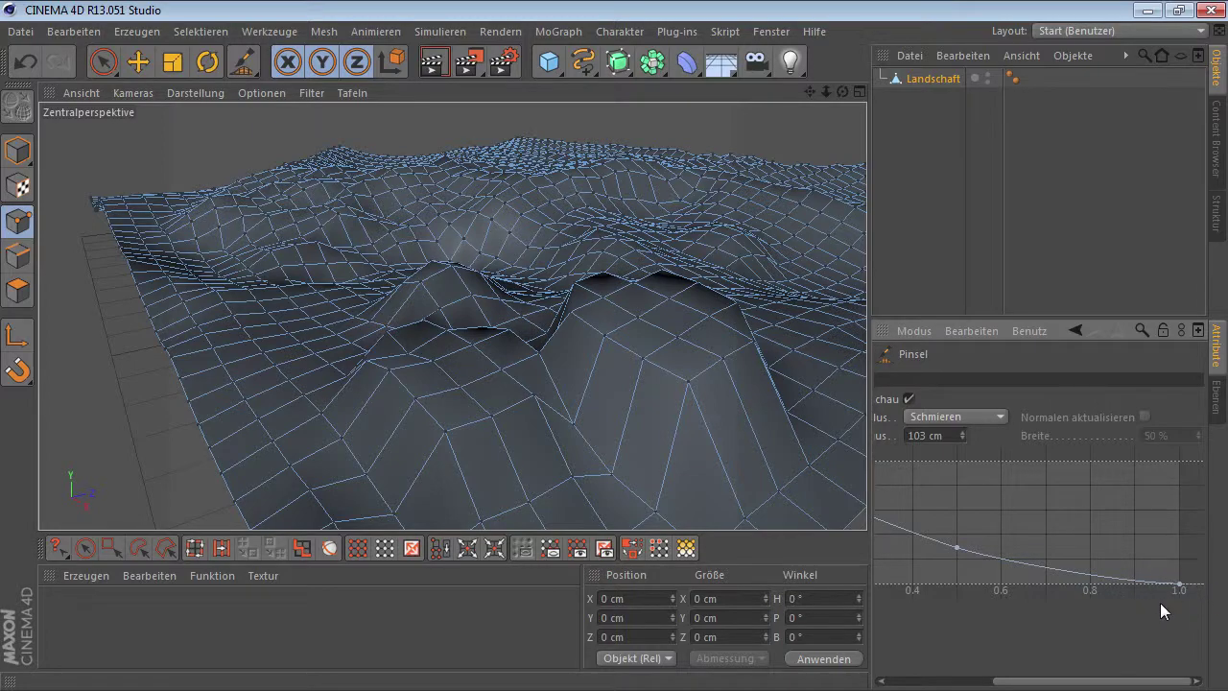
left_click_drag(1142, 681, 1036, 681)
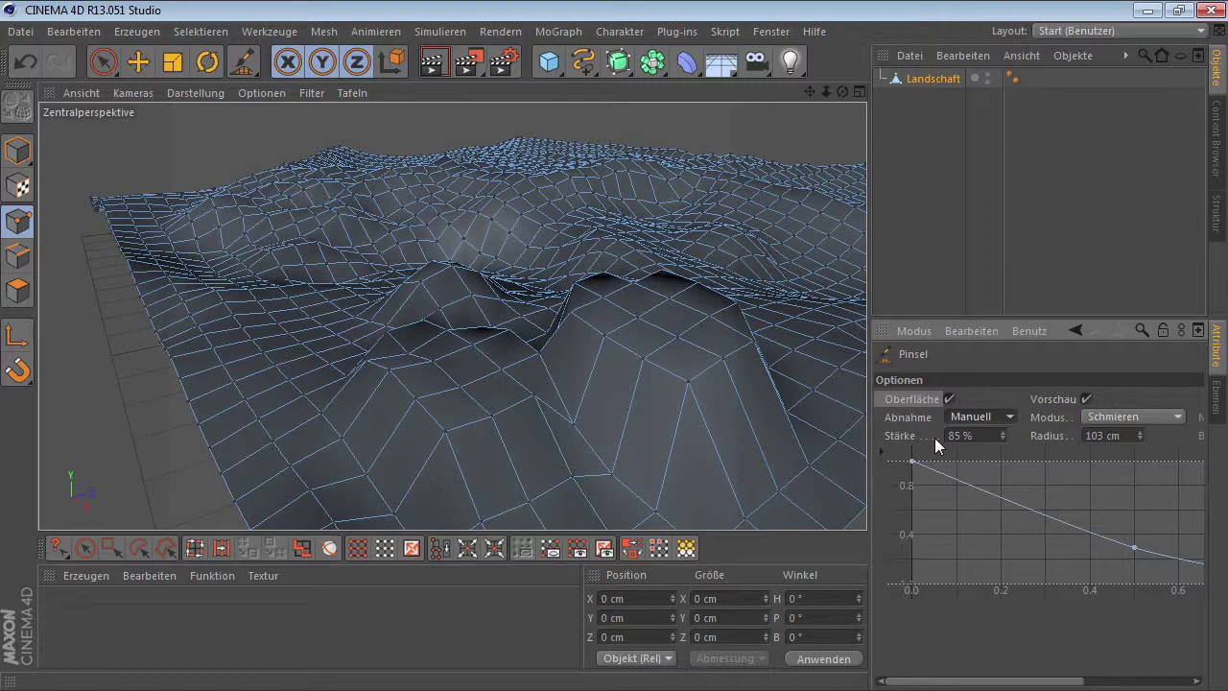
left_click_drag(910, 465, 993, 583)
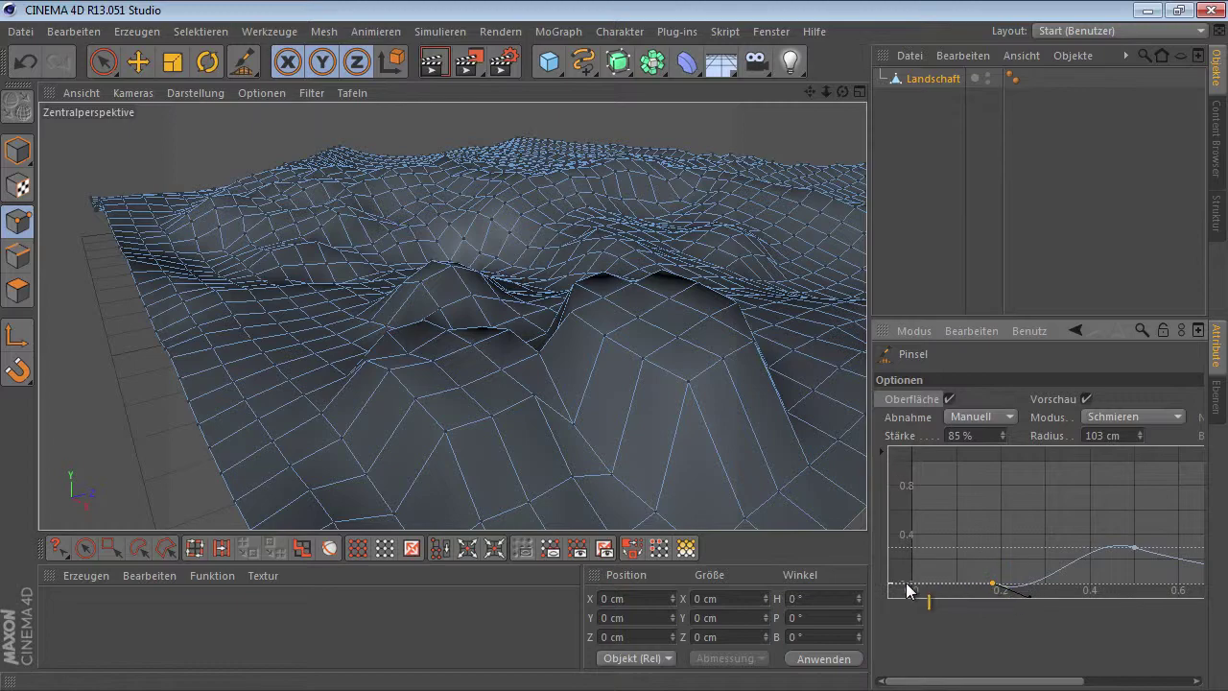
left_click_drag(1136, 549, 1116, 464)
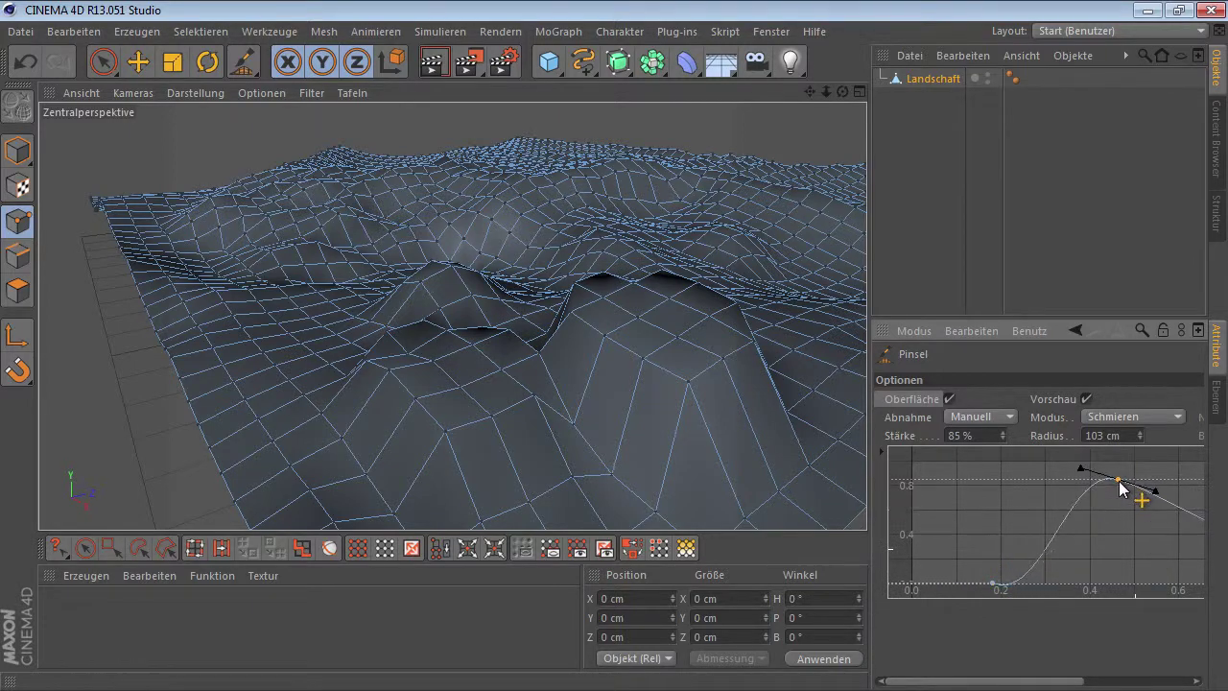
left_click_drag(1062, 683, 1173, 683)
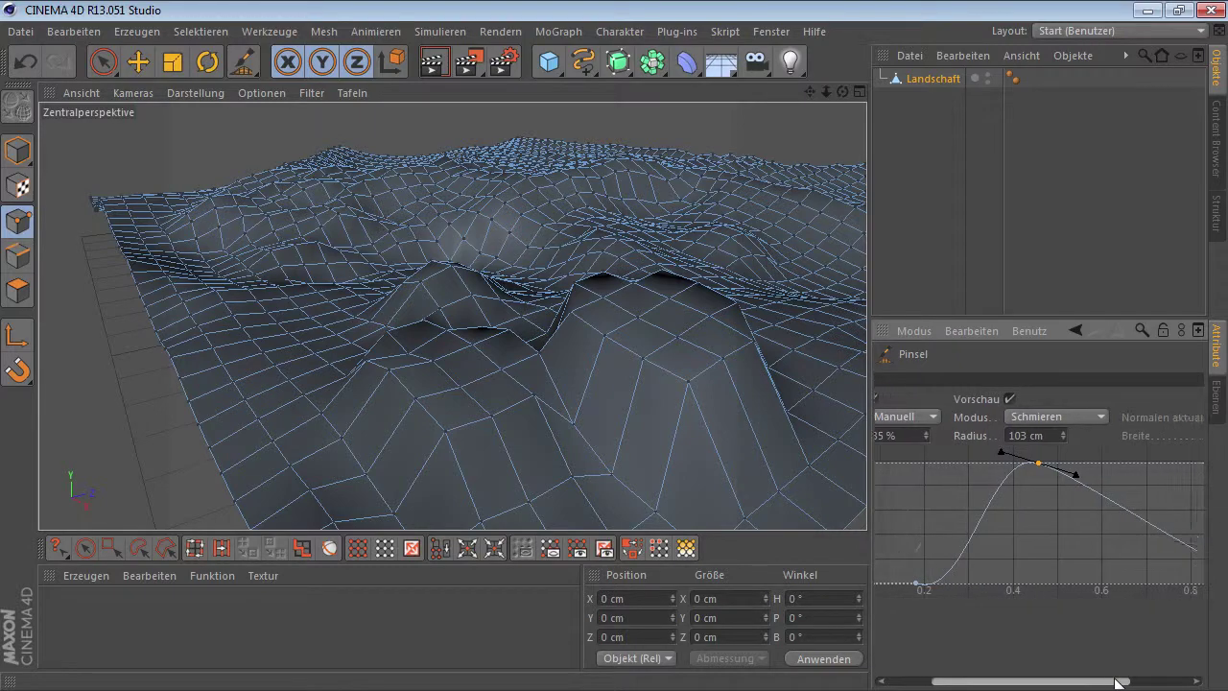
left_click_drag(1182, 587, 1090, 581)
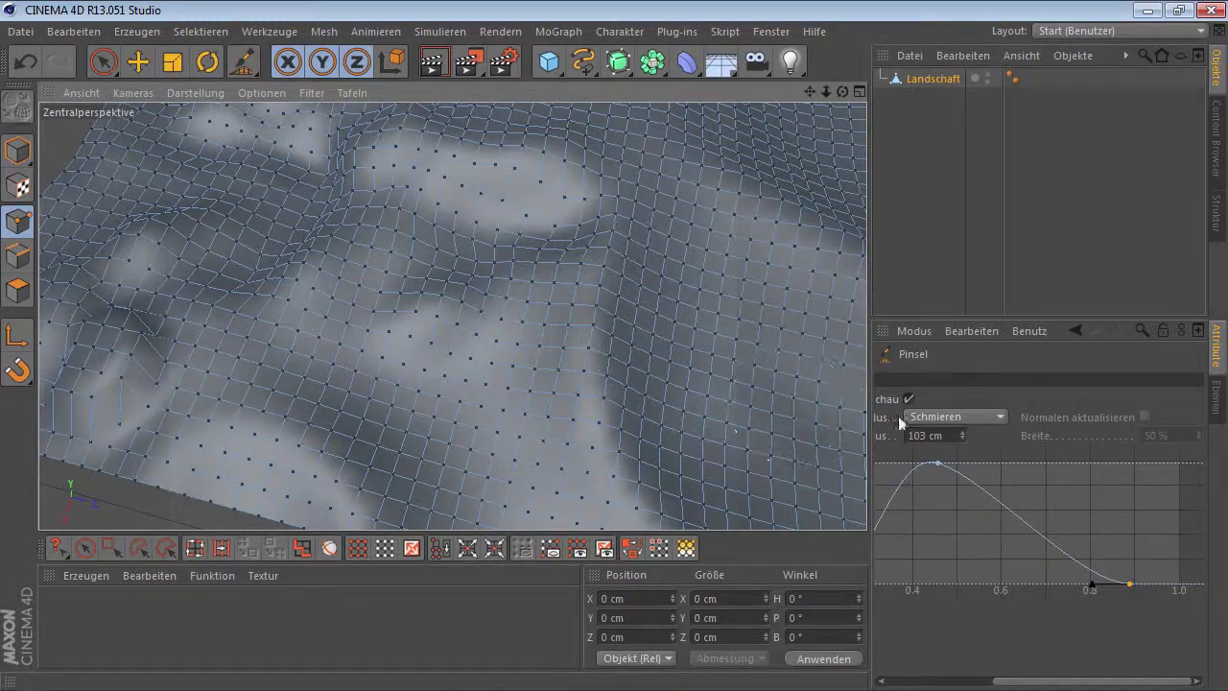
- Switch to Oberfläche mode, enlarge Radius to 223 cm, and sculpt ring-shaped bulges into the terrain
left_click(953, 416)
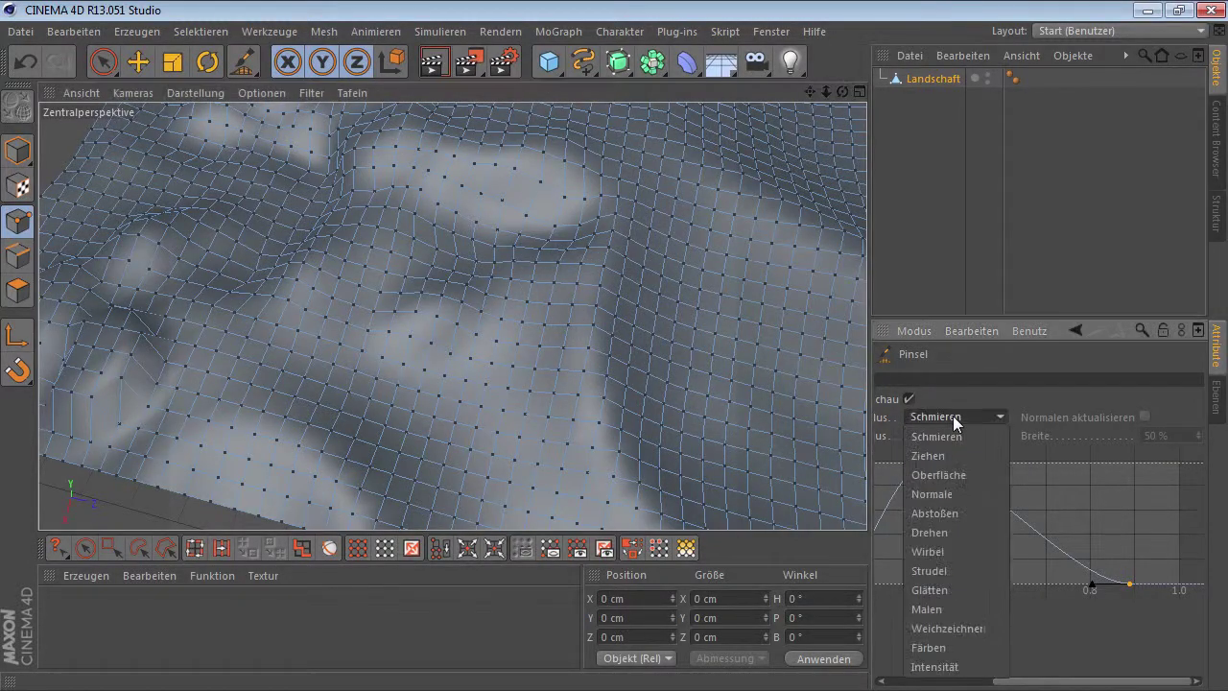
left_click(952, 470)
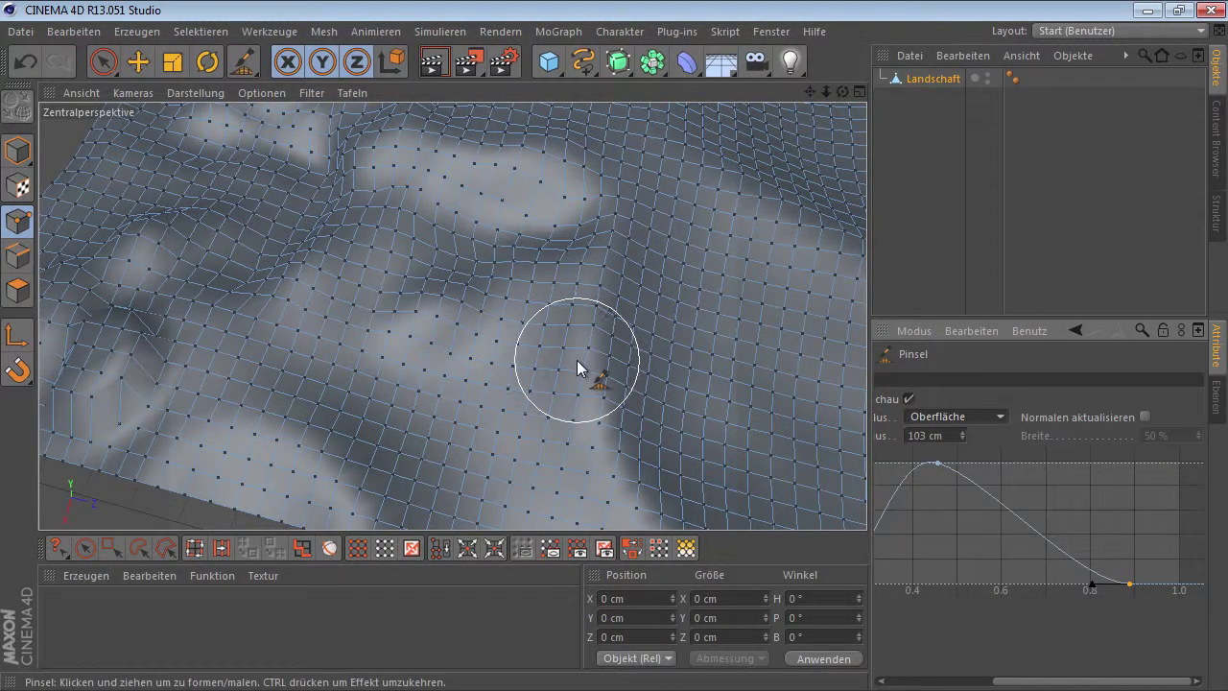
middle_click_drag(577, 360, 578, 360)
mouse_move(577, 360)
left_mouse_down()
mouse_move(578, 373)
mouse_move(575, 359)
mouse_move(681, 275)
mouse_move(702, 217)
mouse_move(600, 254)
mouse_move(539, 308)
mouse_move(589, 373)
left_mouse_up()
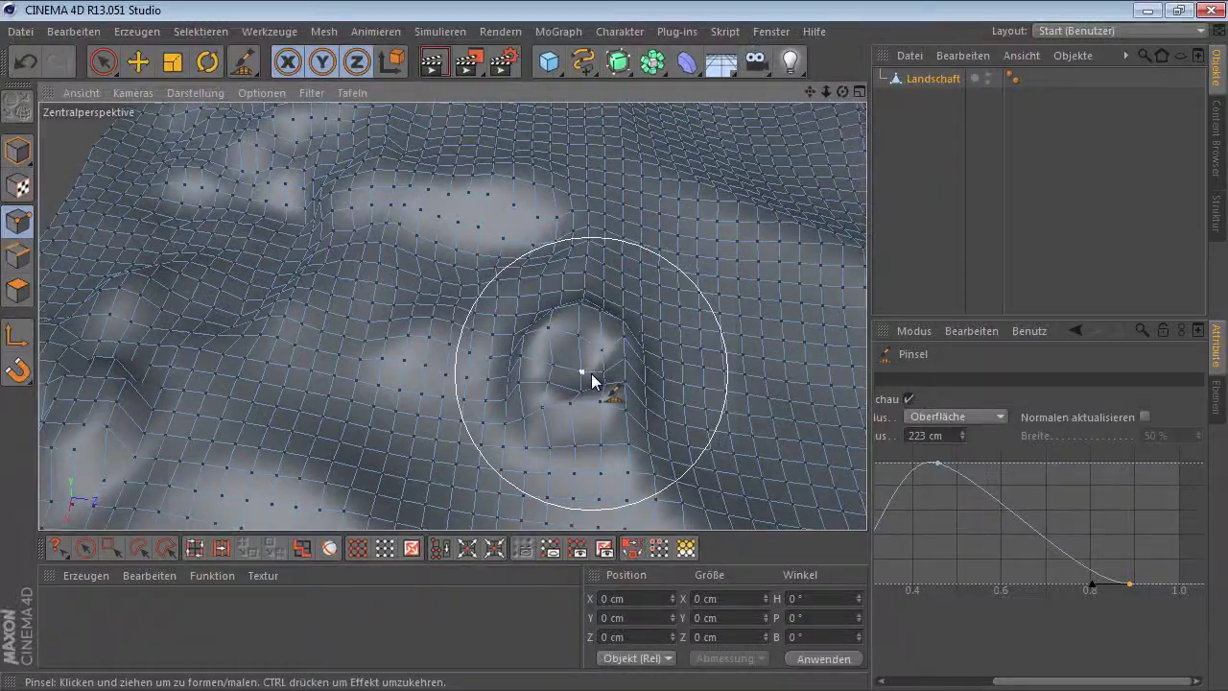
left_click_drag(584, 214, 515, 332, "alt")
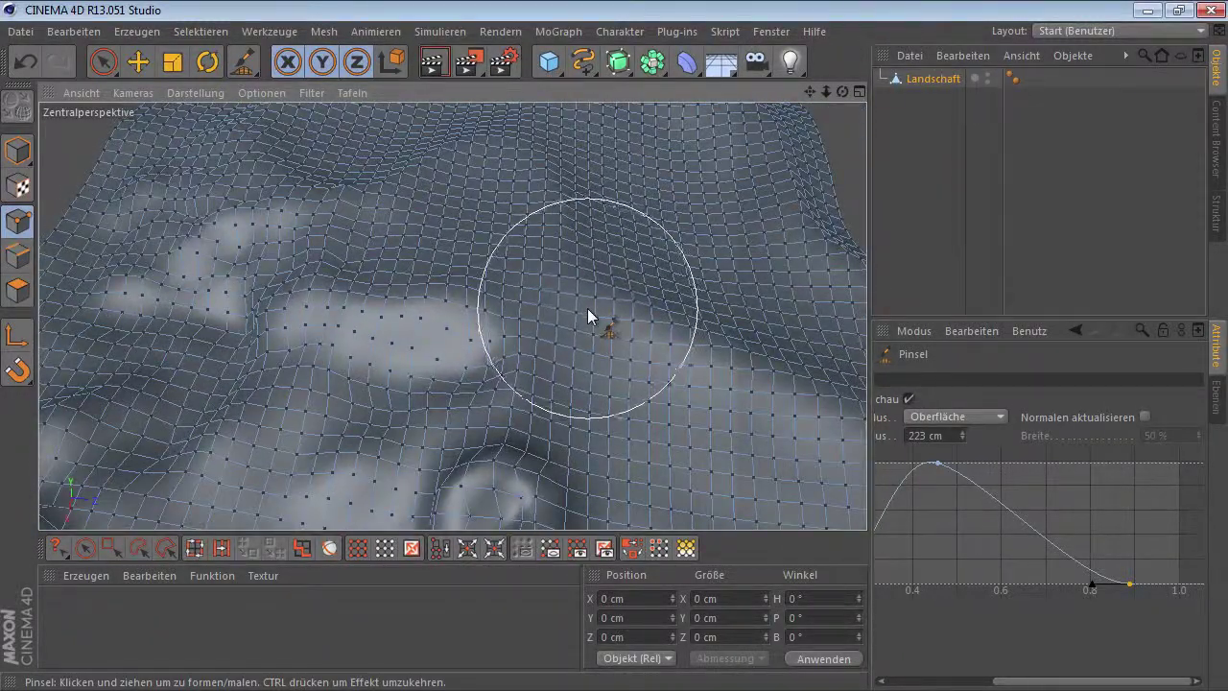
mouse_move(588, 308)
left_mouse_down()
mouse_move(590, 278)
mouse_move(595, 331)
mouse_move(669, 241)
left_mouse_up()
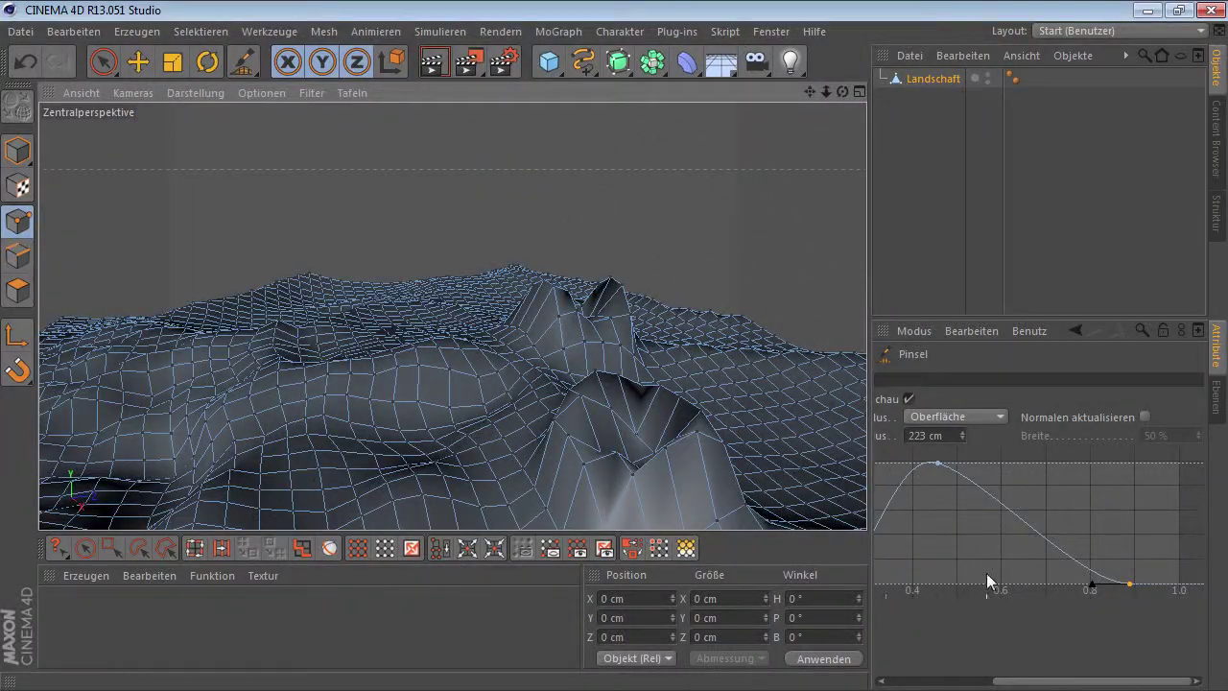
left_click_drag(1025, 681, 889, 681)
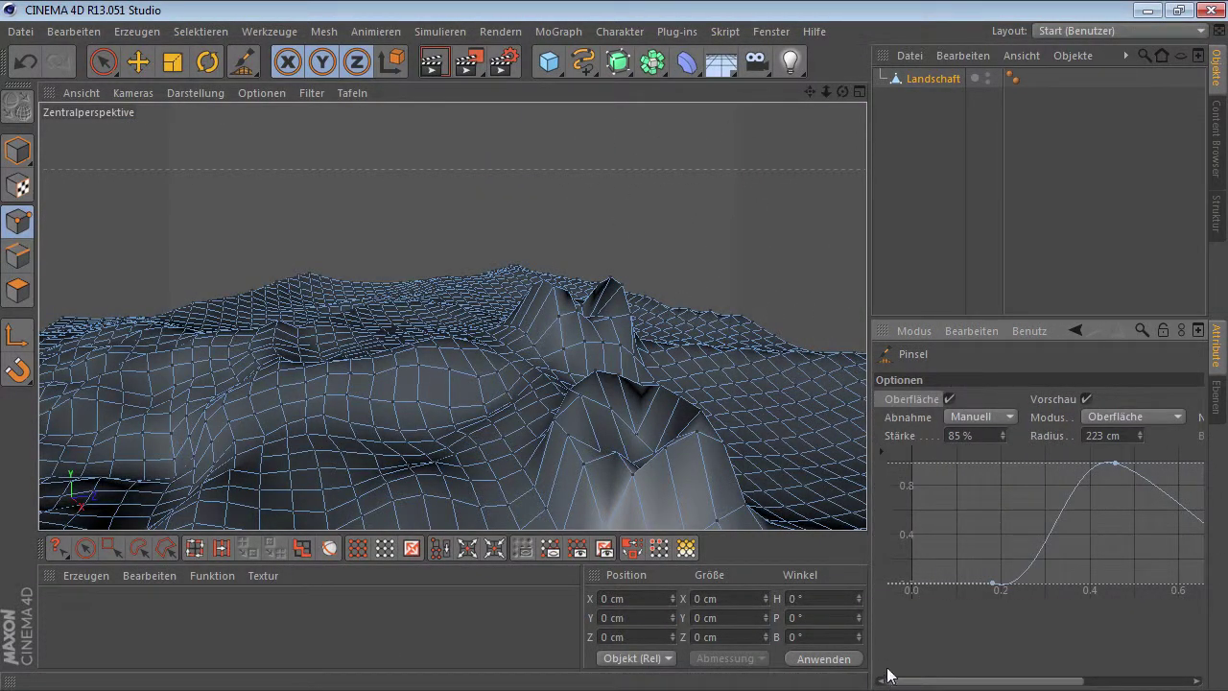
- Give the Pinsel brush Kuppel falloff and switch its mode back to Schmieren
left_click(963, 414)
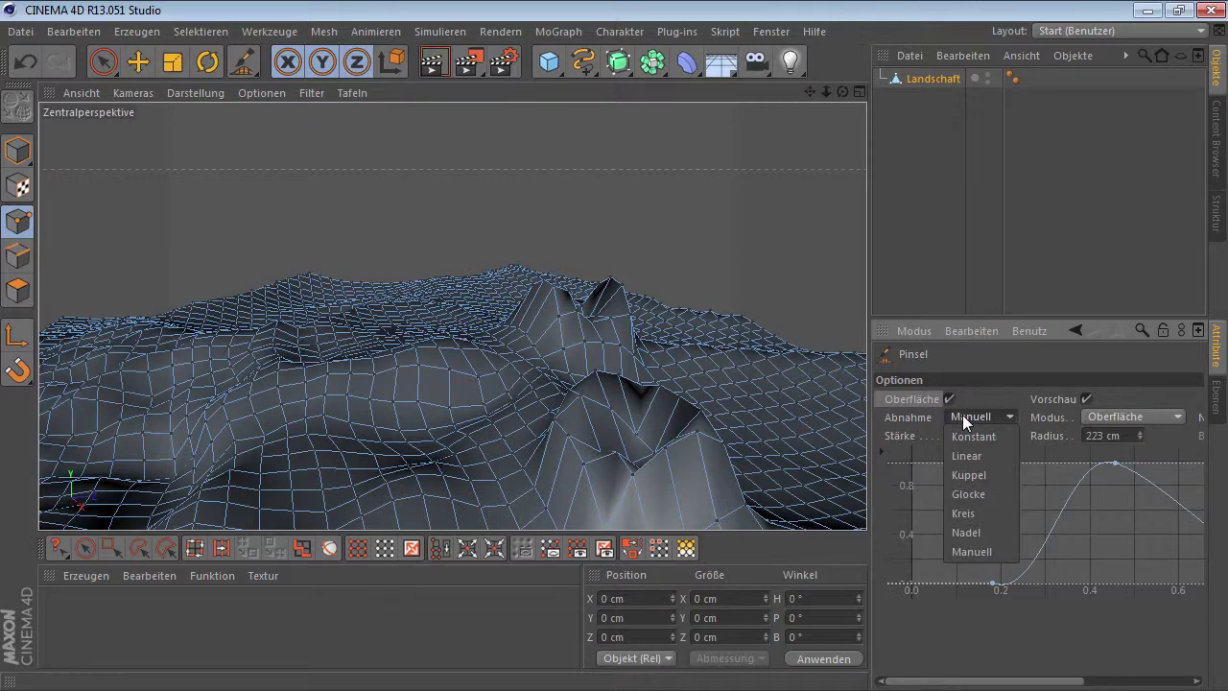
left_click(969, 474)
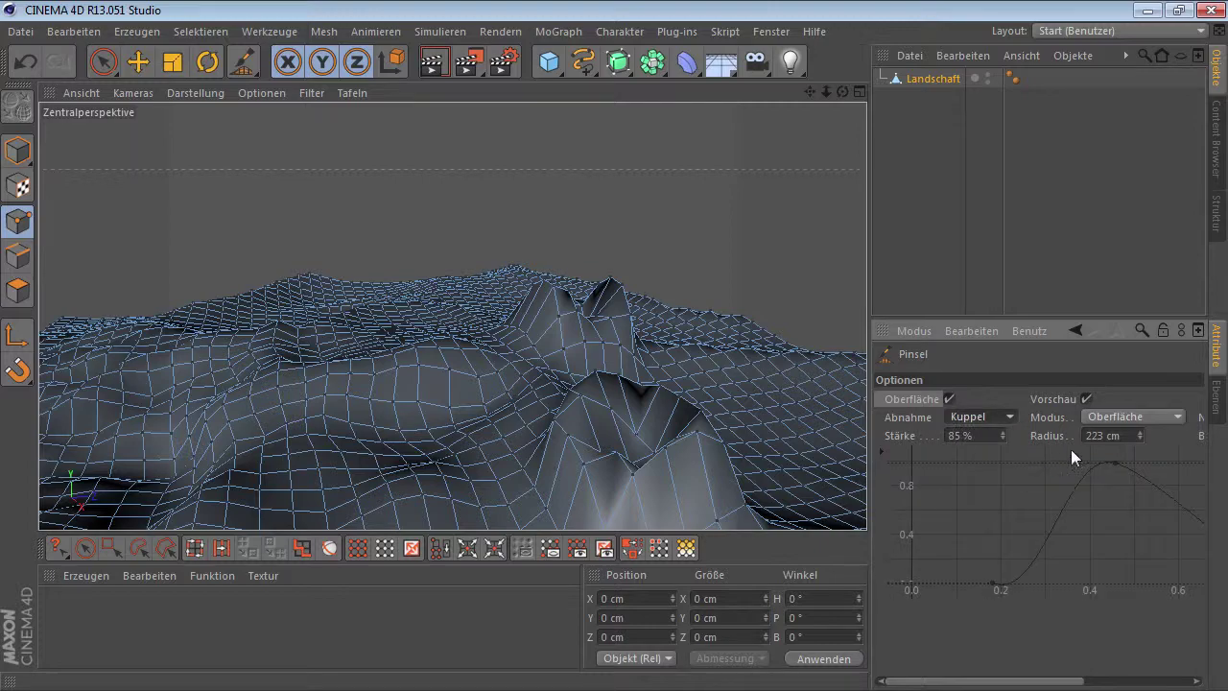
left_click(1131, 417)
left_click(1126, 433)
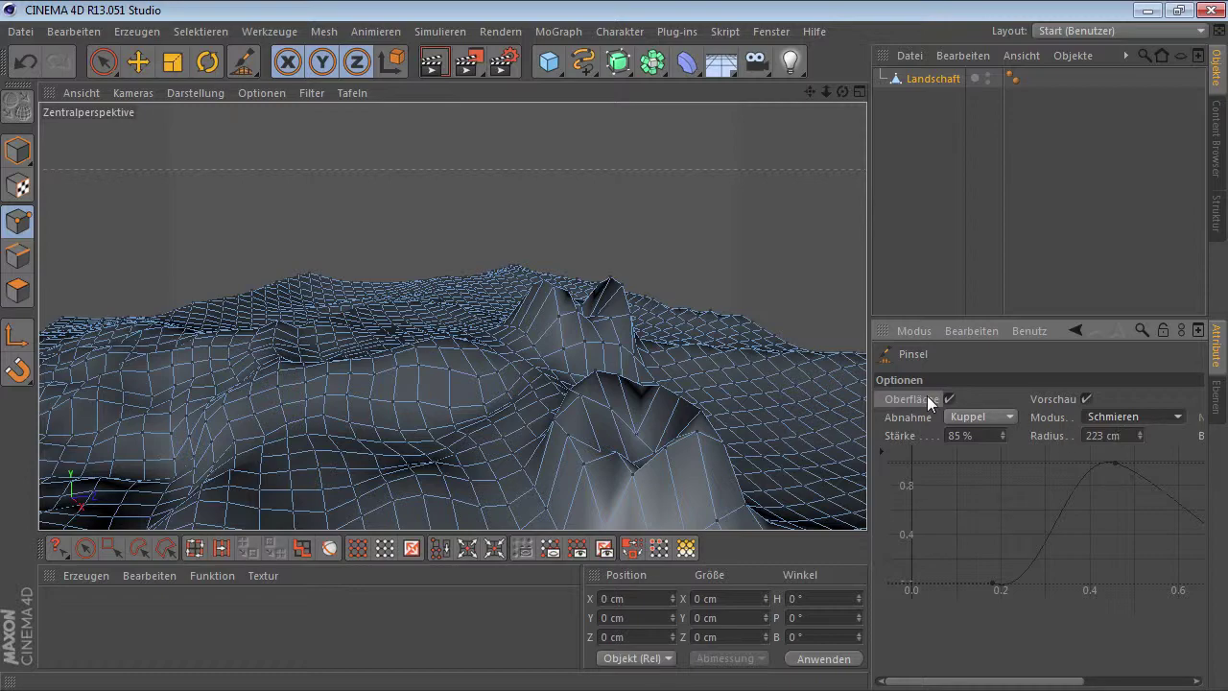
mouse_move(809, 406)
left_mouse_down("alt")
mouse_move(573, 373)
mouse_move(563, 405)
mouse_move(608, 357)
mouse_move(657, 407)
mouse_move(590, 429)
mouse_move(567, 375)
mouse_move(614, 398)
mouse_move(592, 411)
mouse_move(577, 401)
mouse_move(580, 359)
mouse_move(577, 382)
left_mouse_up("alt")
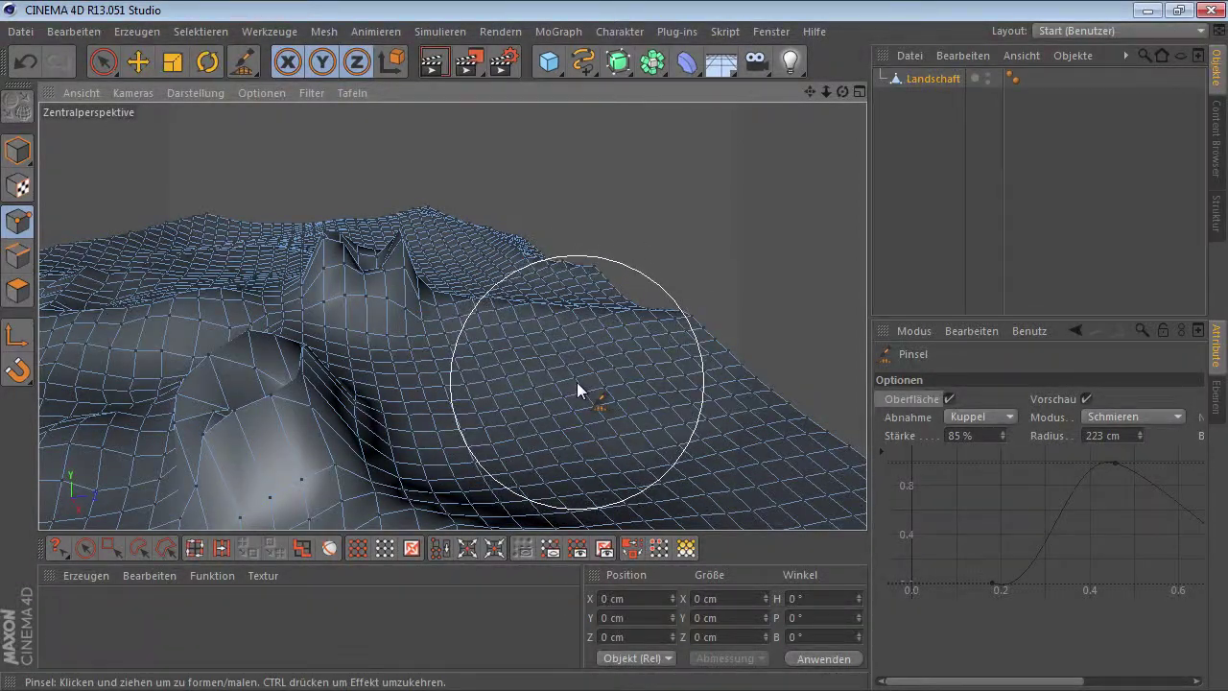
- With Oberfläche turned off, smear a deep pit into the valley centre between the peaks
left_click(949, 399)
mouse_move(574, 400)
left_mouse_down("alt")
mouse_move(384, 342)
mouse_move(505, 347)
mouse_move(456, 366)
mouse_move(424, 350)
mouse_move(420, 378)
mouse_move(421, 354)
left_mouse_up("alt")
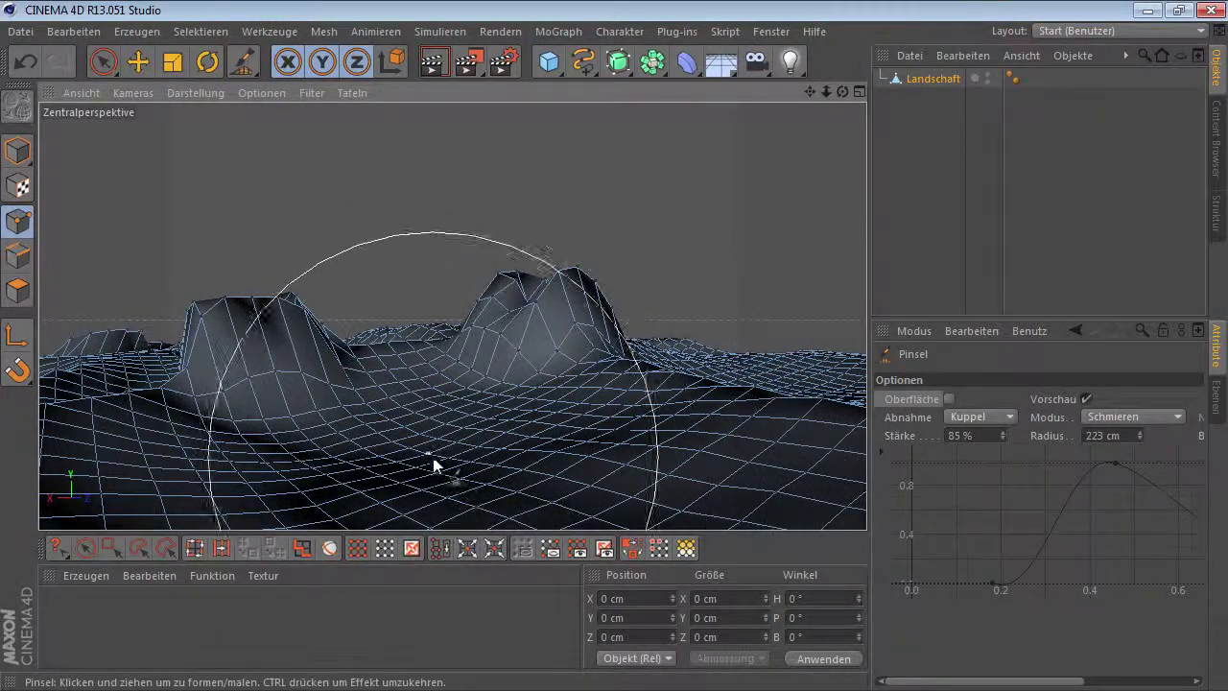
mouse_move(421, 363)
left_mouse_down()
mouse_move(413, 408)
mouse_move(383, 357)
mouse_move(413, 408)
mouse_move(412, 438)
mouse_move(410, 406)
left_mouse_up()
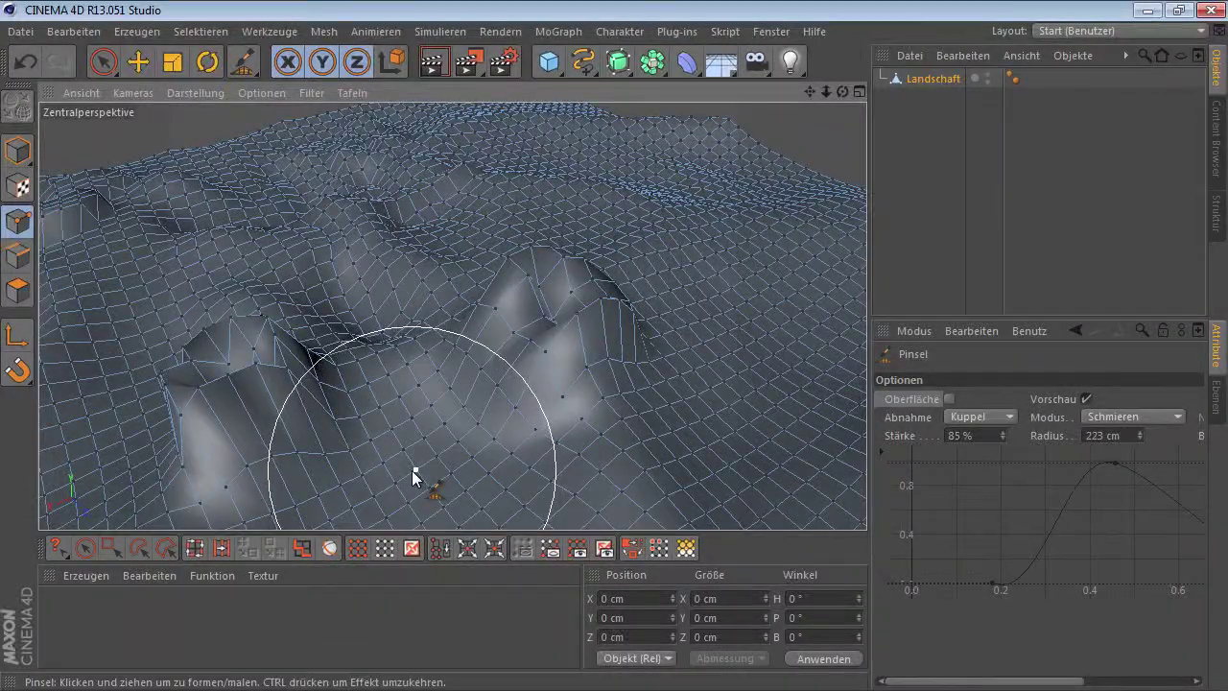
mouse_move(412, 470)
left_mouse_down()
mouse_move(364, 368)
mouse_move(407, 272)
mouse_move(375, 265)
left_mouse_up()
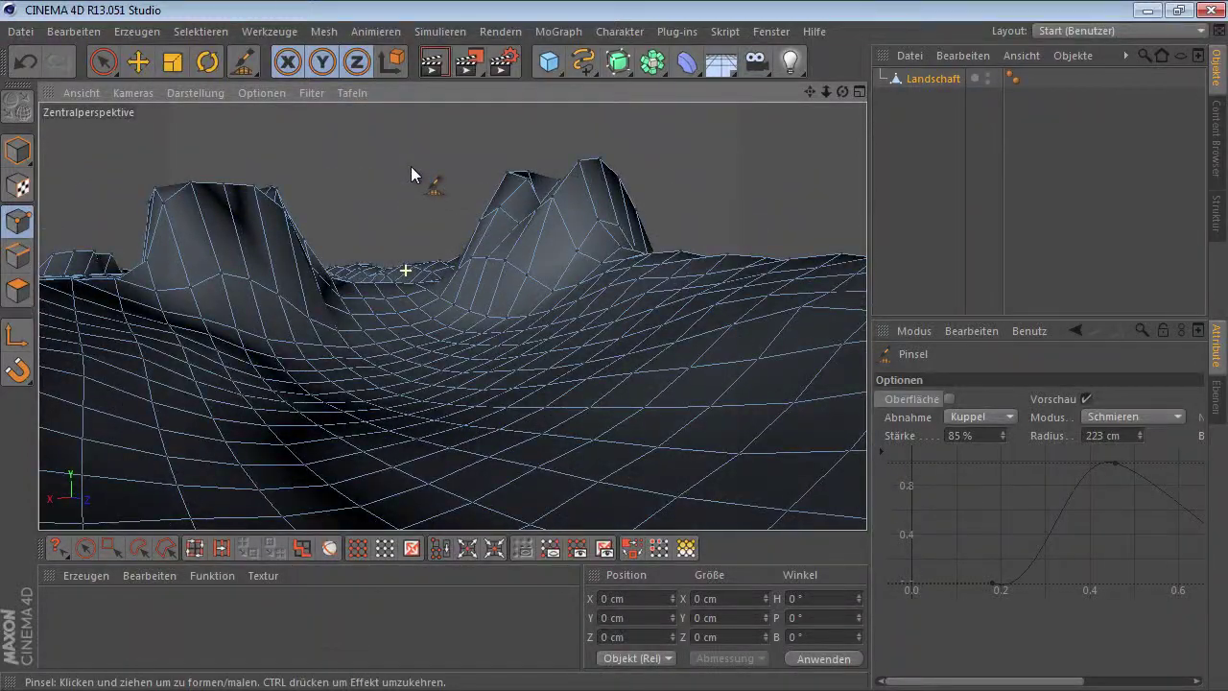
left_click_drag(409, 324, 409, 354)
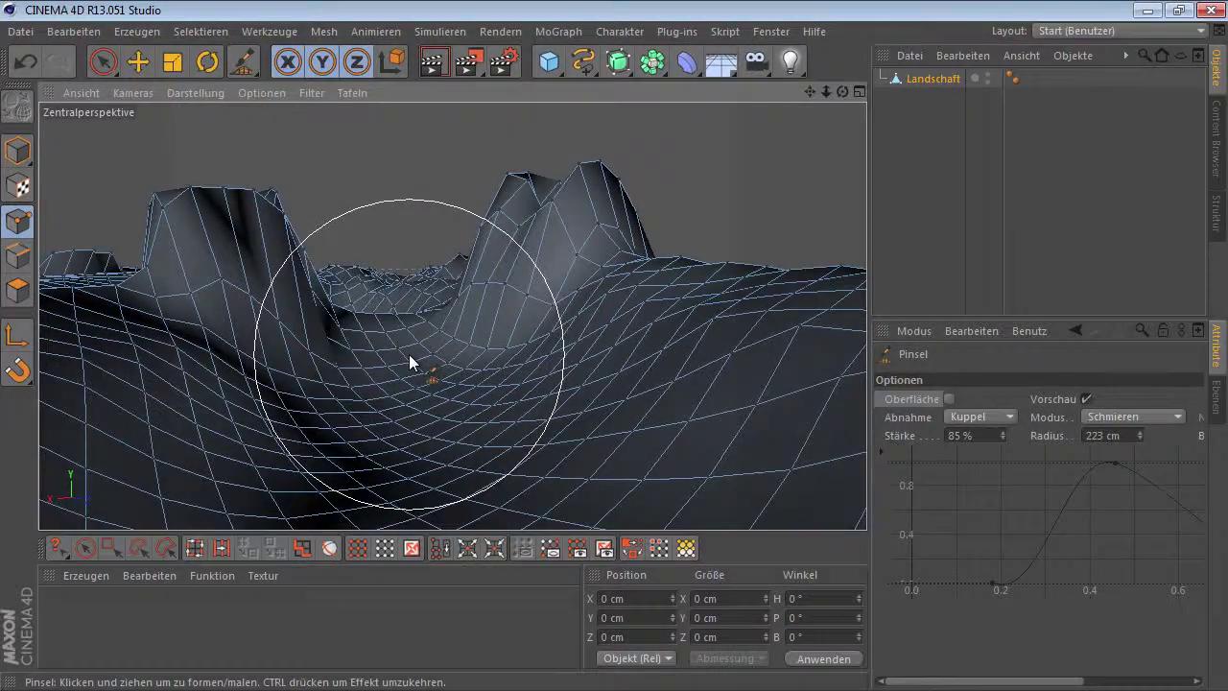
mouse_move(407, 283)
left_mouse_down()
mouse_move(403, 313)
mouse_move(403, 300)
left_mouse_up()
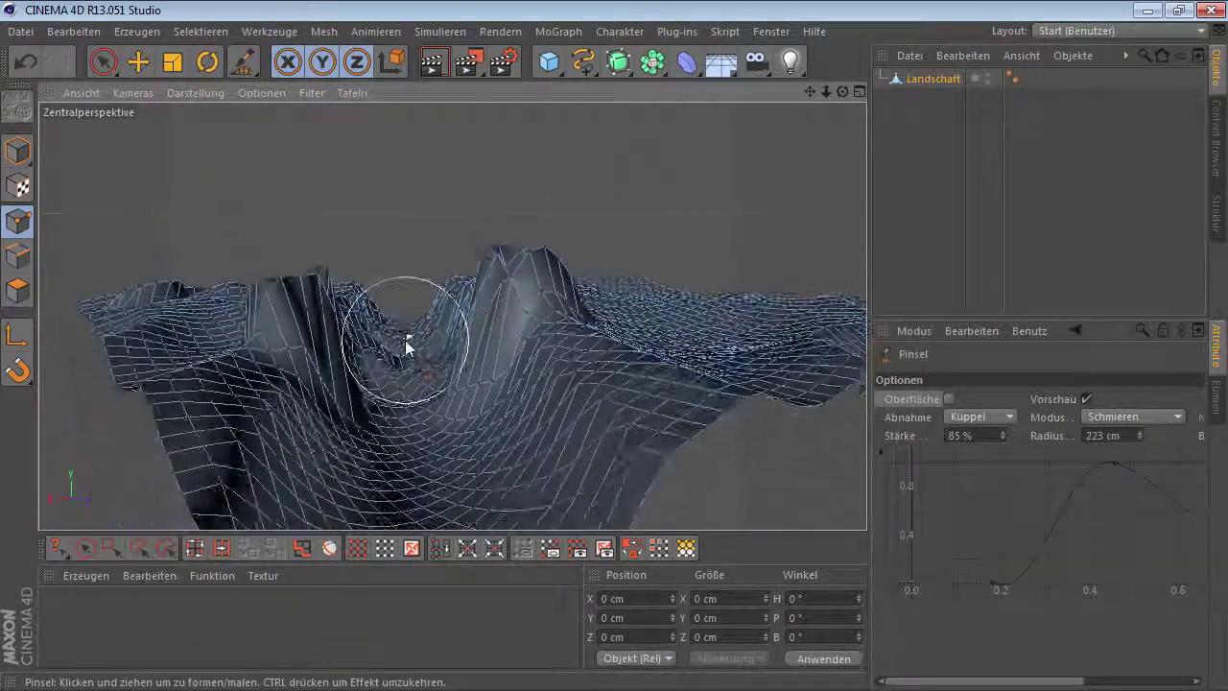
mouse_move(406, 343)
left_mouse_down()
mouse_move(403, 371)
mouse_move(419, 352)
left_mouse_up()
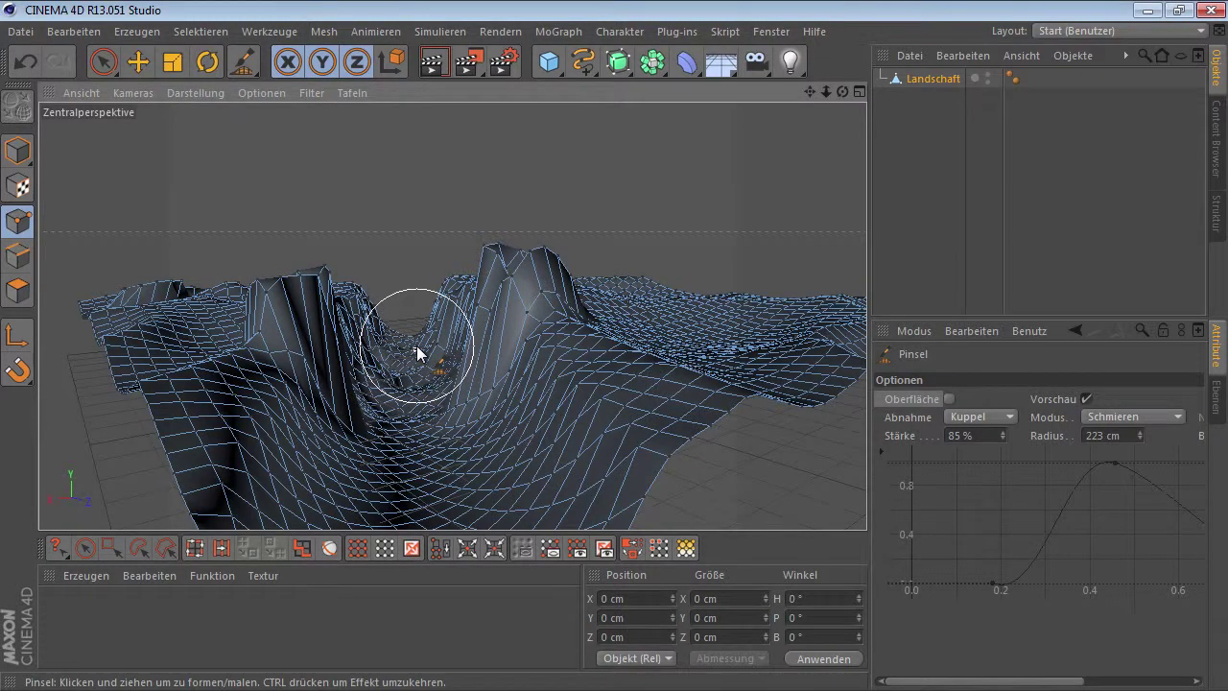
- Re-enable Oberfläche, raise brush strength to 122 %, and smear more folds along the valley
left_click(946, 399)
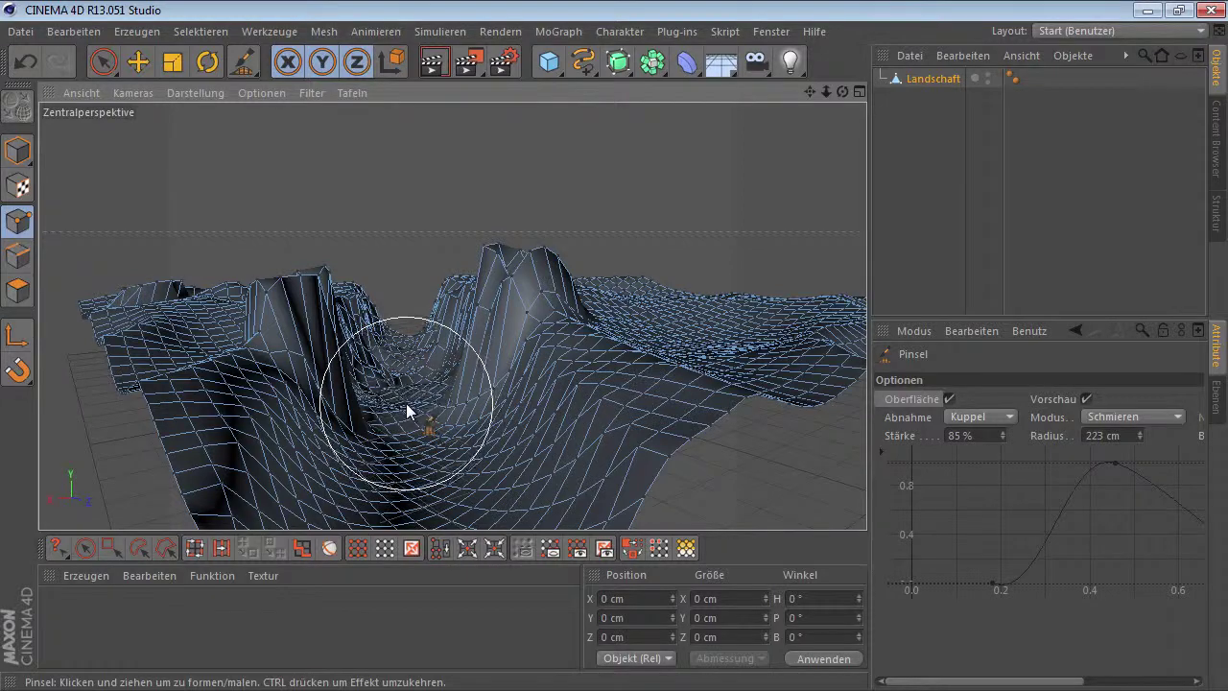
mouse_move(406, 404)
left_mouse_down()
mouse_move(404, 415)
mouse_move(406, 387)
mouse_move(401, 425)
mouse_move(398, 394)
mouse_move(400, 415)
left_mouse_up()
mouse_move(399, 407)
left_mouse_down()
mouse_move(427, 416)
mouse_move(406, 349)
mouse_move(377, 368)
mouse_move(382, 357)
mouse_move(415, 362)
mouse_move(337, 413)
mouse_move(425, 407)
left_mouse_up()
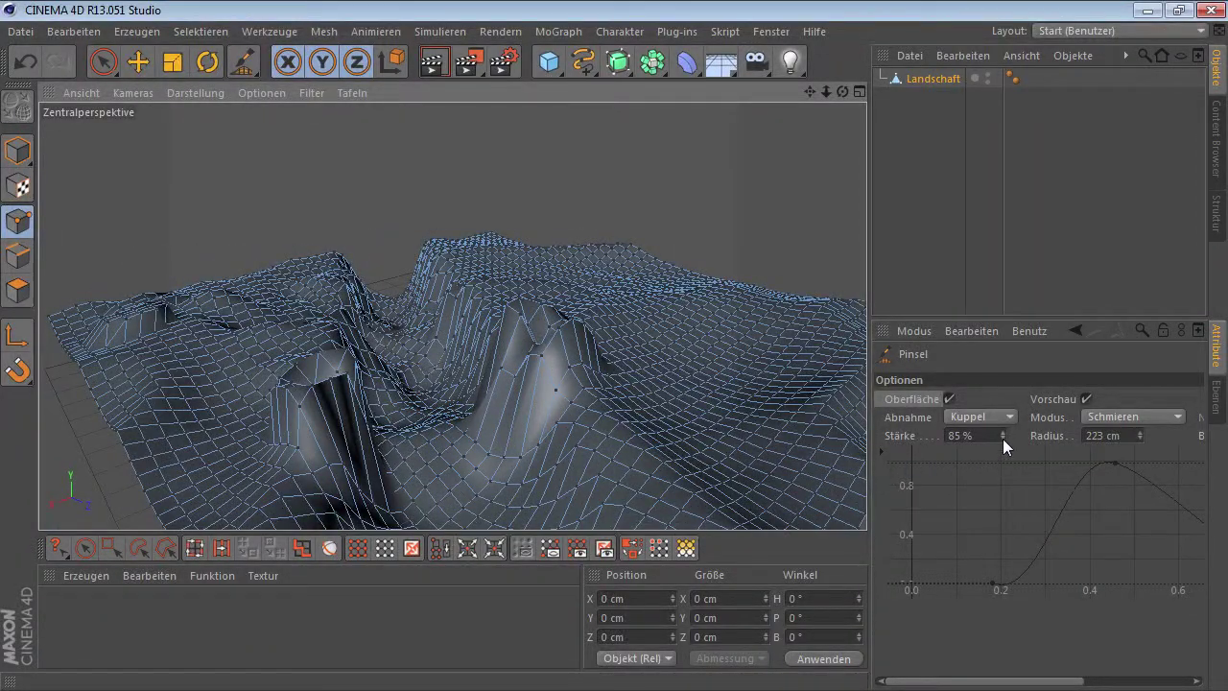
left_click_drag(1002, 435, 1004, 422)
left_click_drag(748, 388, 548, 344, "alt")
mouse_move(494, 254)
left_mouse_down()
mouse_move(579, 287)
mouse_move(578, 260)
mouse_move(541, 313)
mouse_move(585, 324)
mouse_move(606, 304)
mouse_move(544, 356)
mouse_move(632, 382)
mouse_move(629, 355)
mouse_move(595, 338)
mouse_move(562, 343)
mouse_move(554, 382)
left_mouse_up()
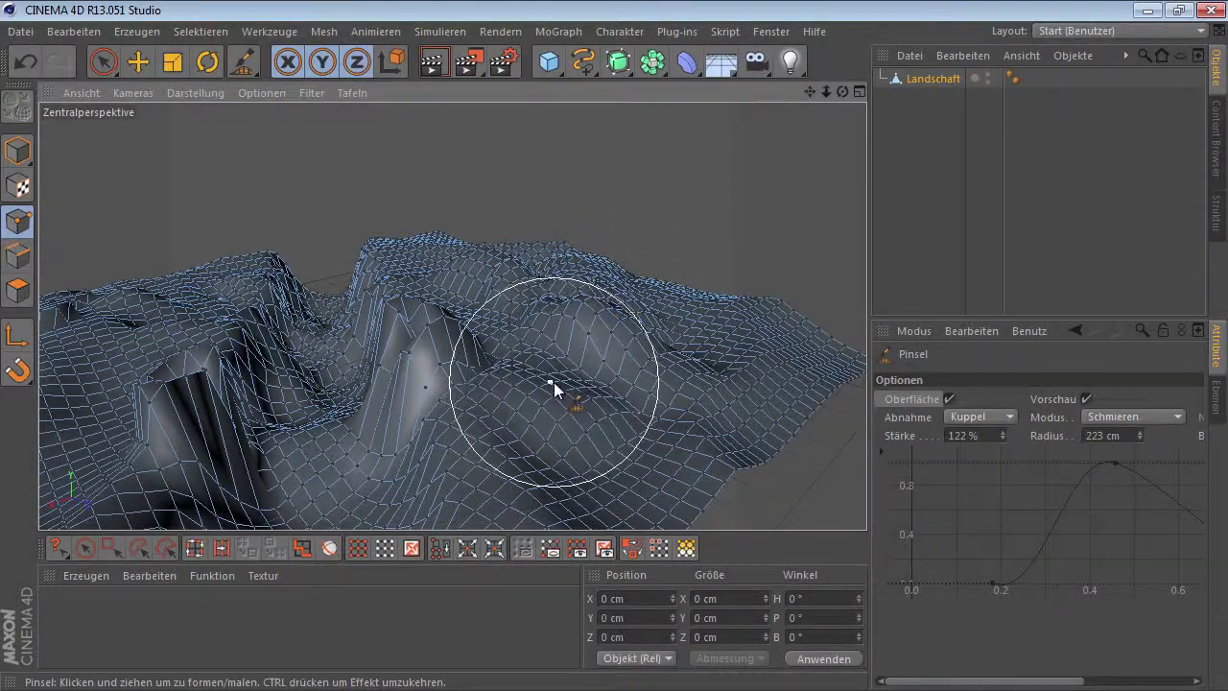